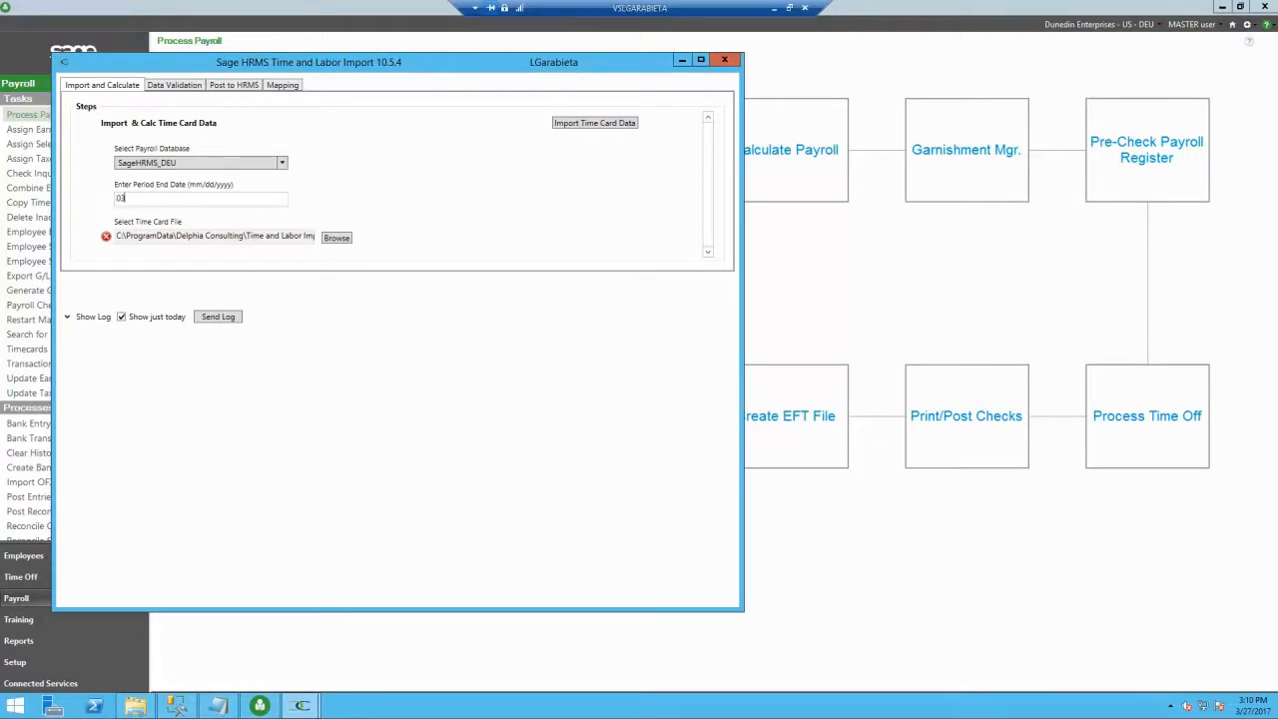
Import the time card data from the GenericTimeSource_105 file for period end date 03/27/2017, with the log shown
{"action": "type", "text": "2017"}
{"action": "left_click", "coordinate": [330, 238]}
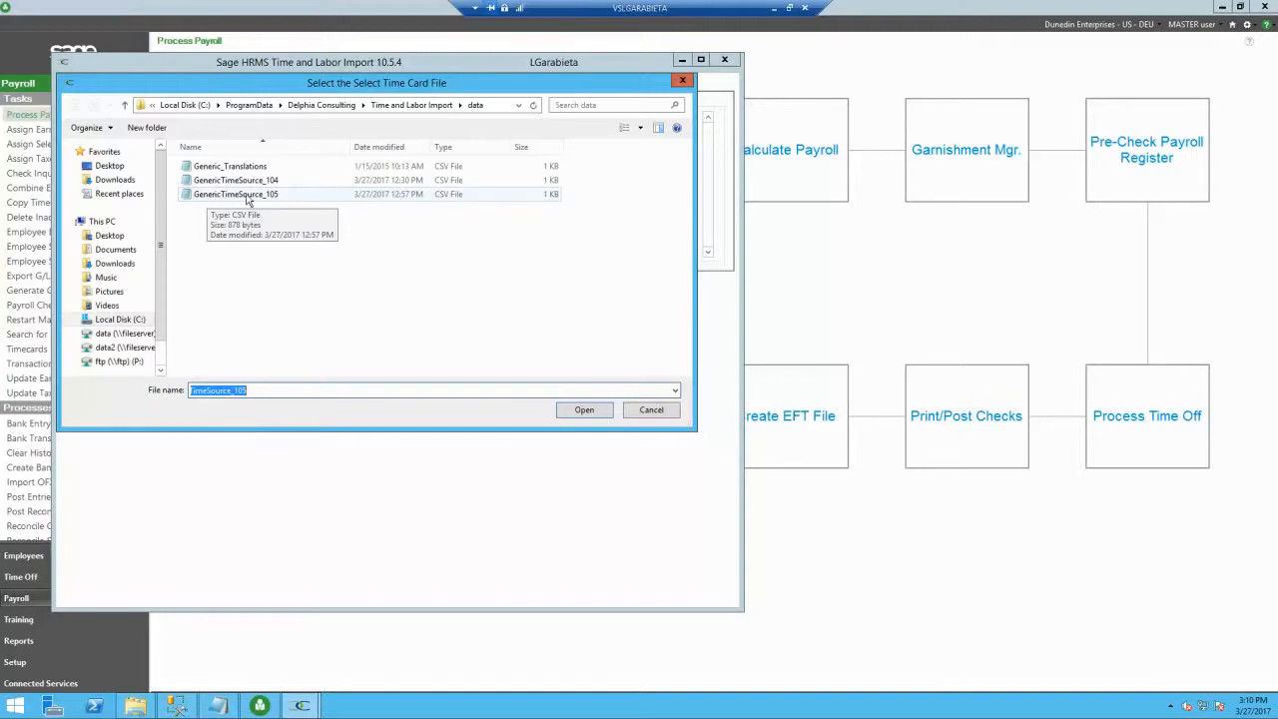
{"action": "left_click", "coordinate": [224, 195]}
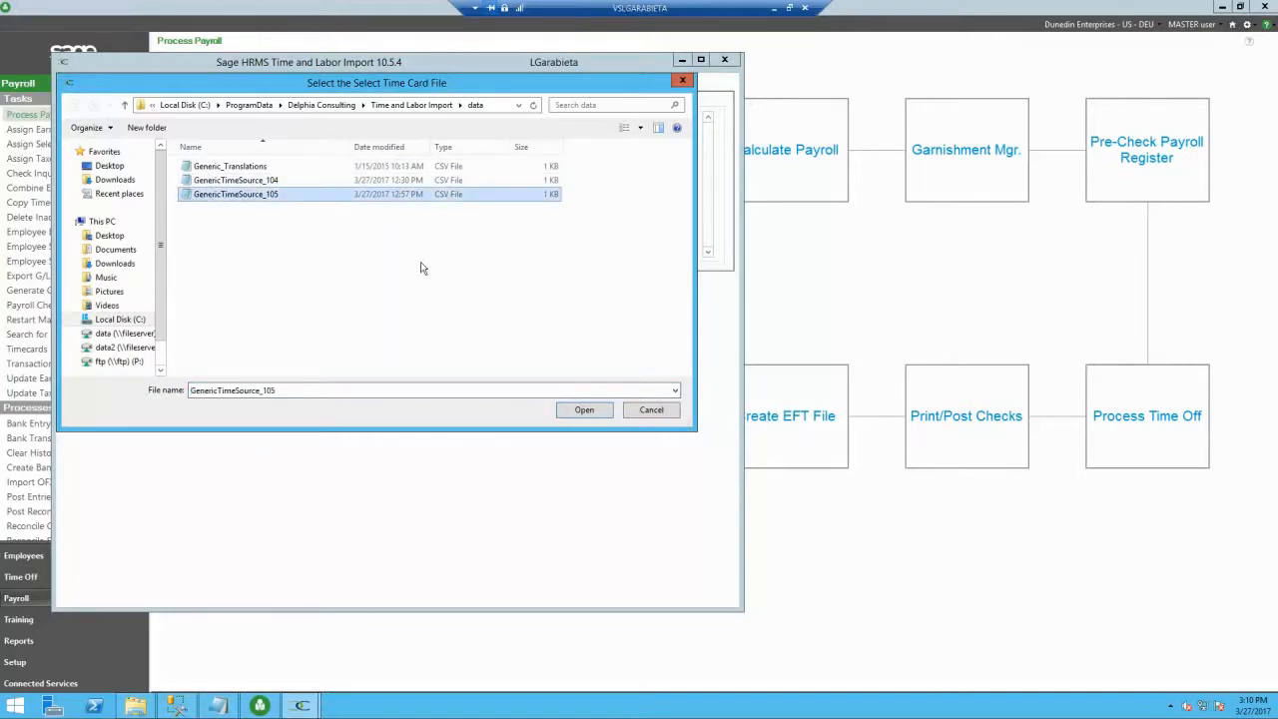
{"action": "left_click", "coordinate": [583, 409]}
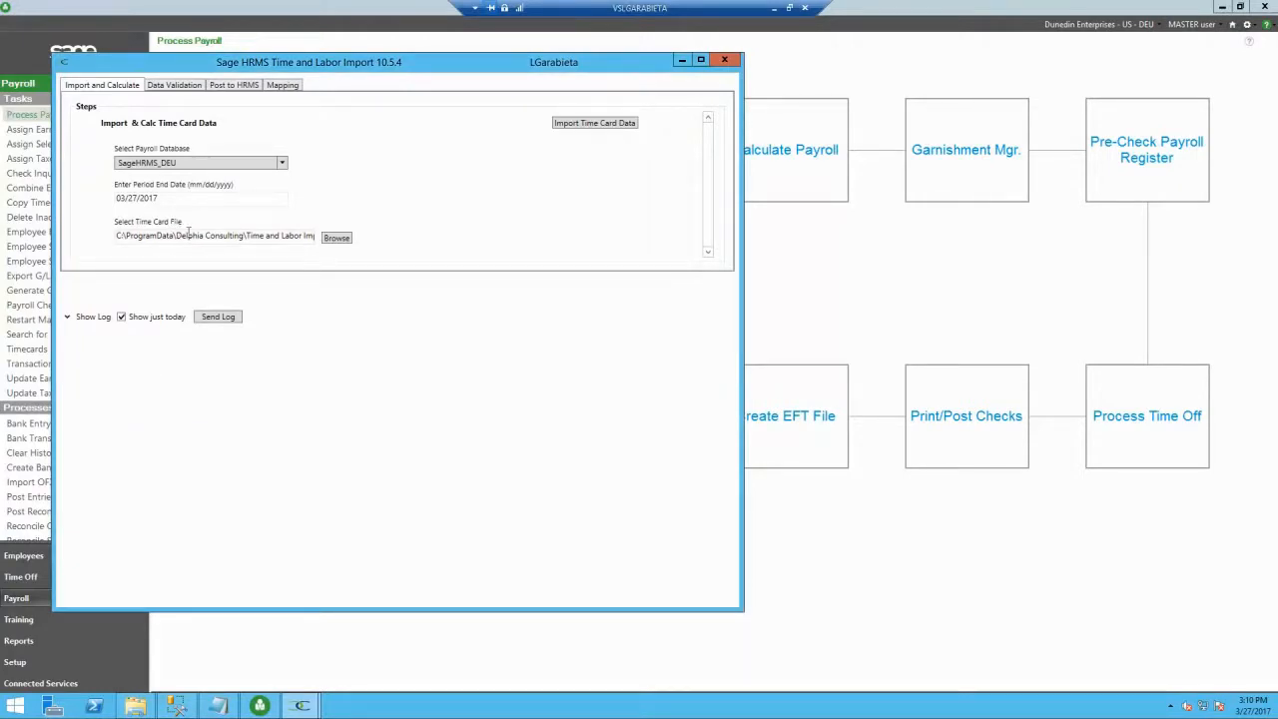
{"action": "left_click", "coordinate": [67, 319]}
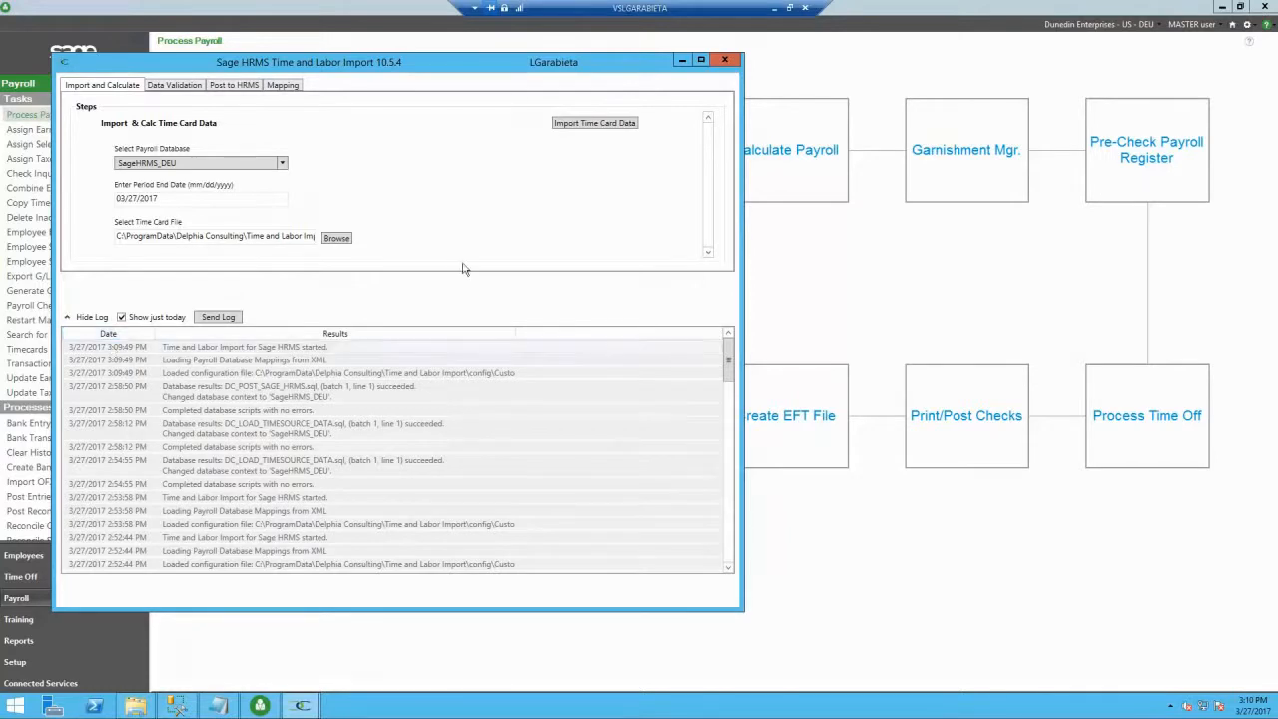
{"action": "left_click", "coordinate": [597, 124]}
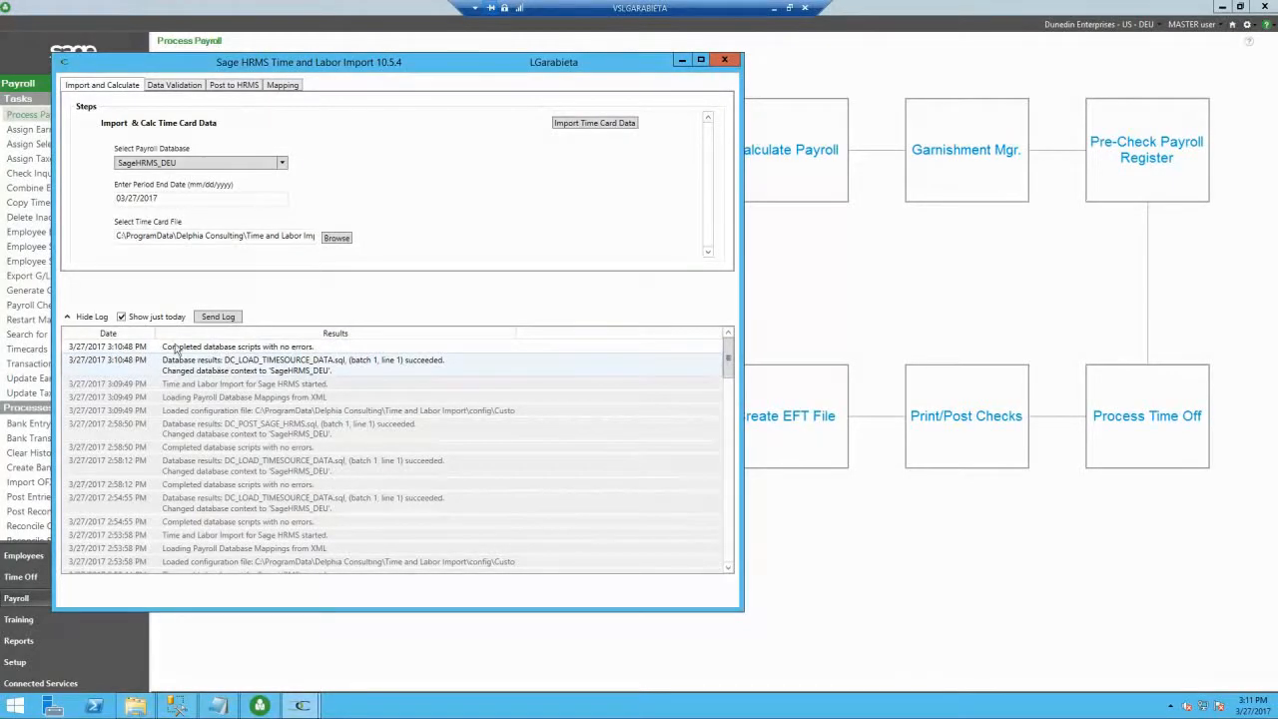
Review the Time Card Detail report in an enlarged viewer and close it
{"action": "left_click", "coordinate": [176, 85]}
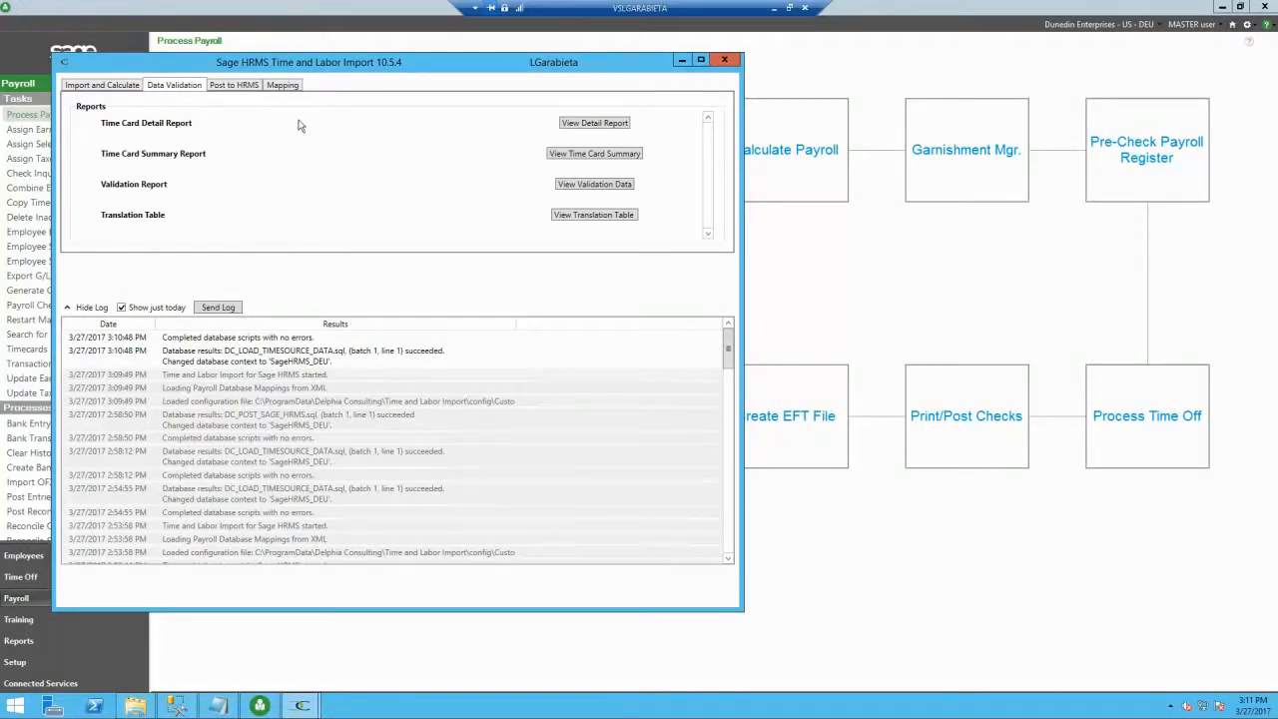
{"action": "left_click", "coordinate": [591, 124]}
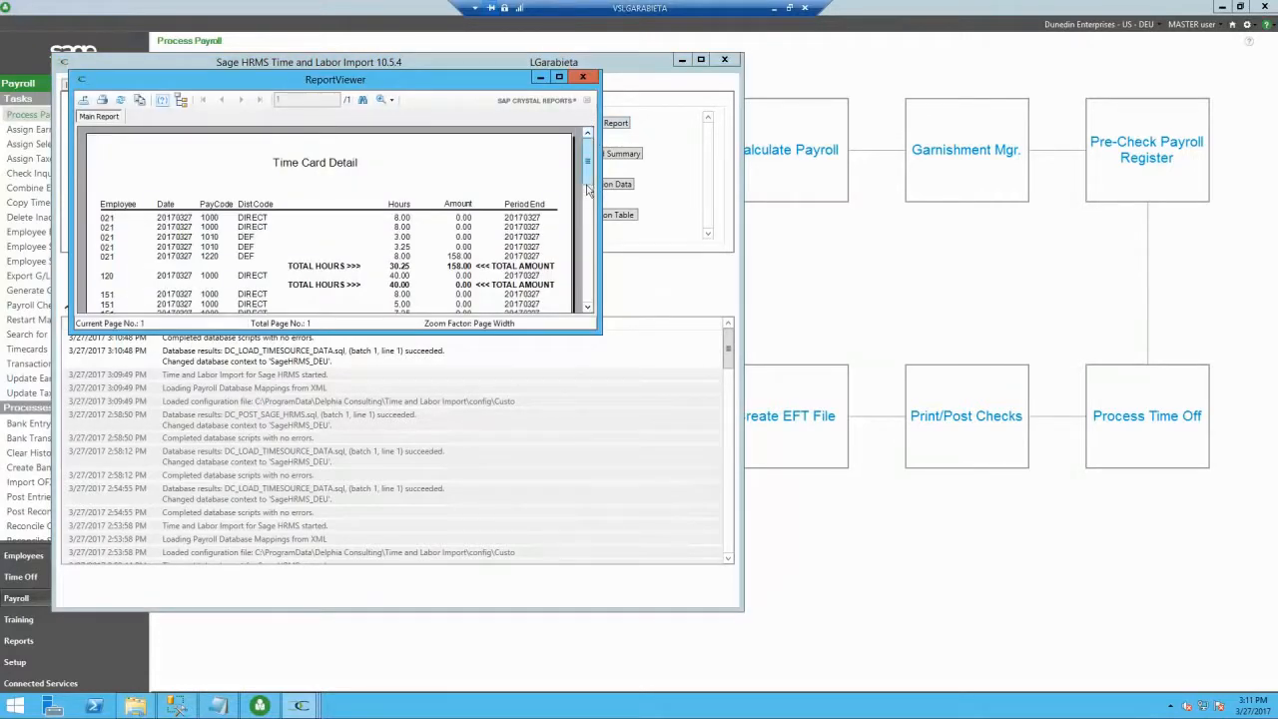
{"action": "left_click_drag", "start_coordinate": [600, 333], "coordinate": [654, 447]}
{"action": "left_click_drag", "start_coordinate": [674, 506], "coordinate": [804, 642]}
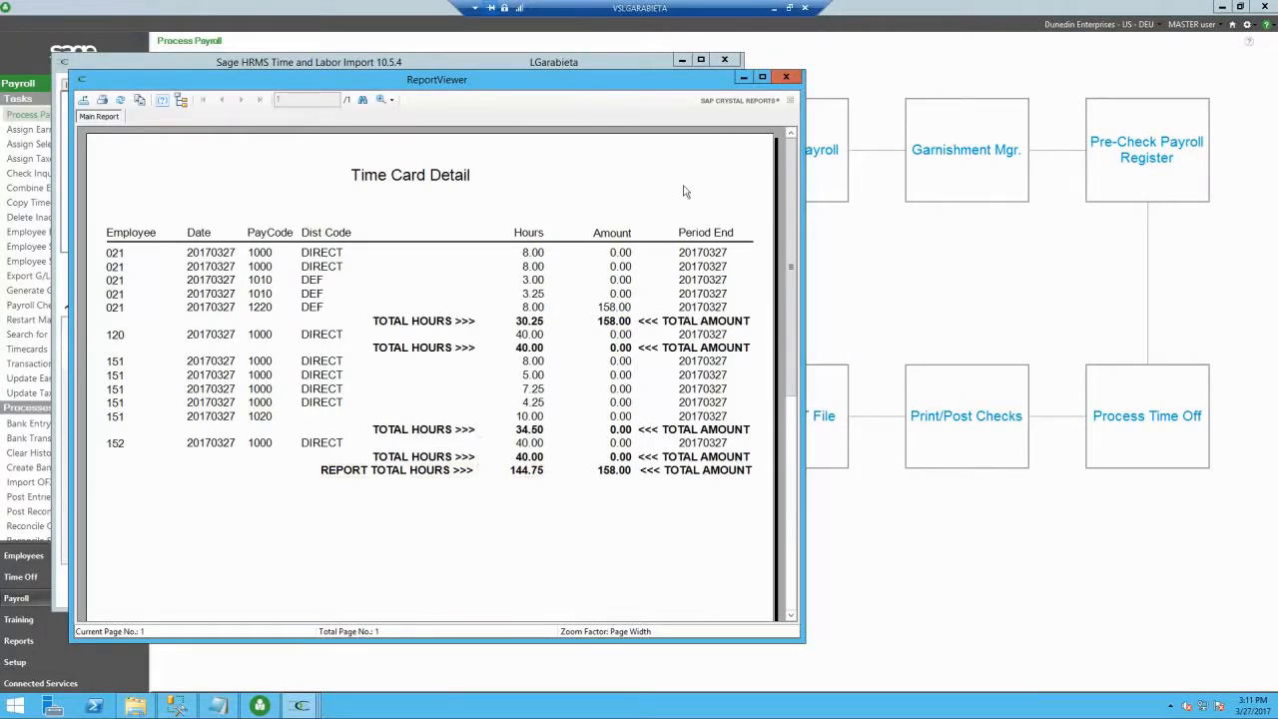
{"action": "left_click", "coordinate": [786, 77]}
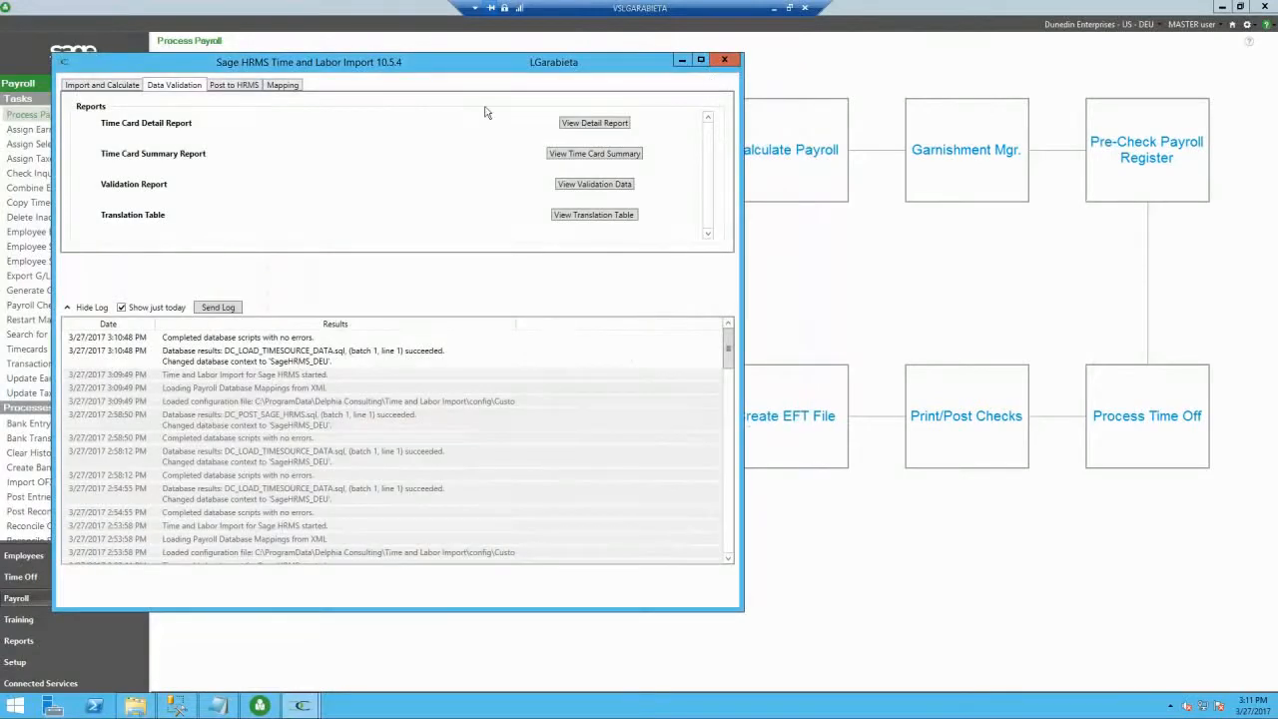
Review the Time Card Summary report with hours per pay code, enlarging the viewer, and close it
{"action": "left_click", "coordinate": [612, 156]}
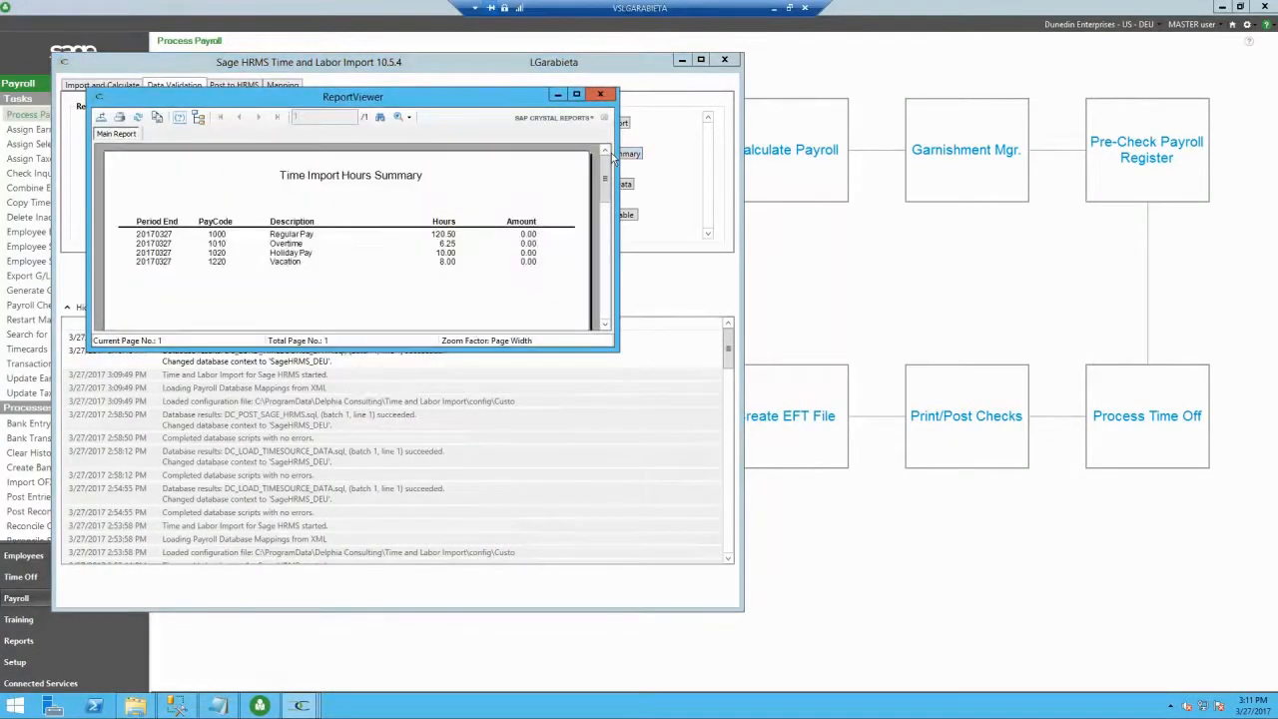
{"action": "left_click_drag", "start_coordinate": [616, 349], "coordinate": [801, 609]}
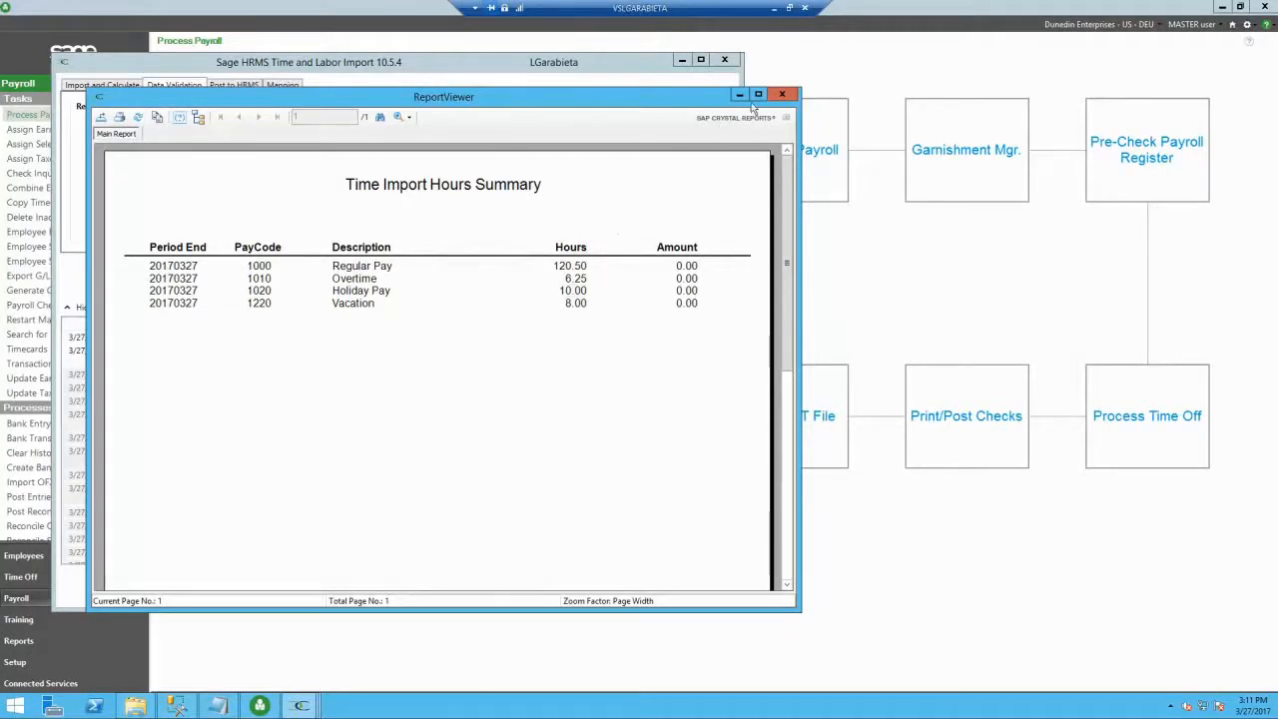
{"action": "left_click", "coordinate": [783, 95]}
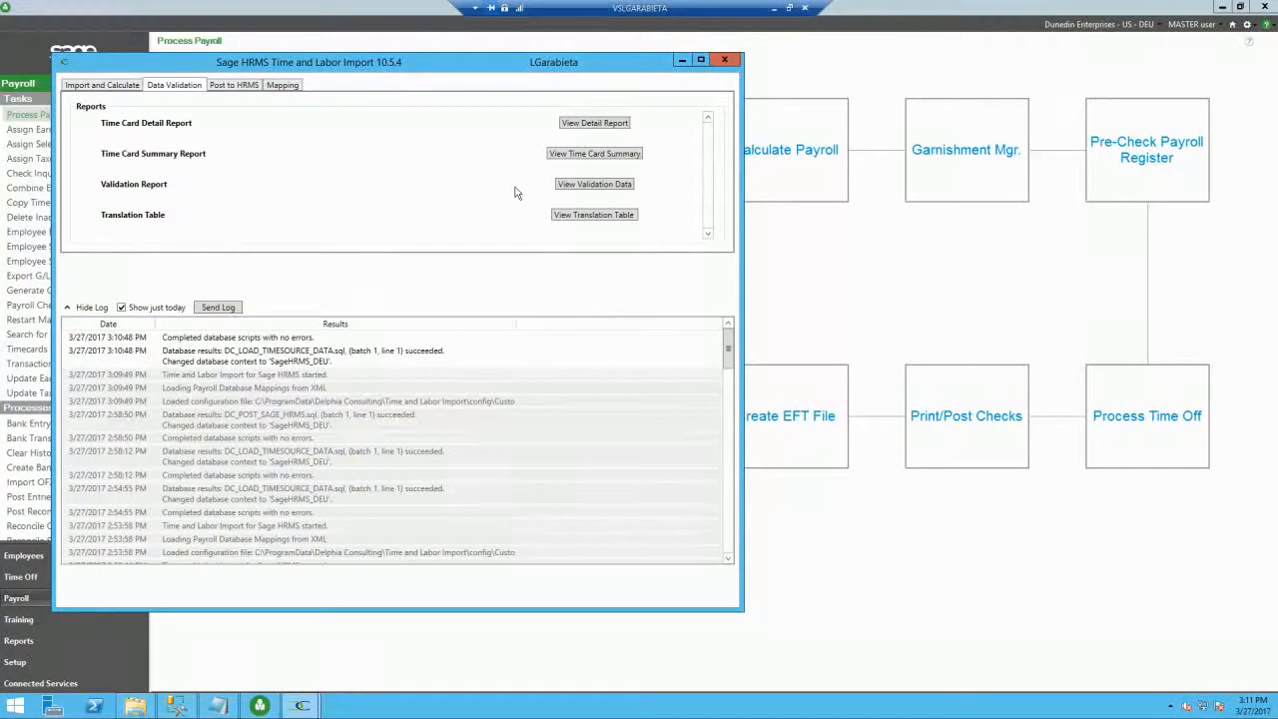
Examine the Validation Report for employees and pay codes that cannot post, and close it
{"action": "left_click", "coordinate": [599, 184]}
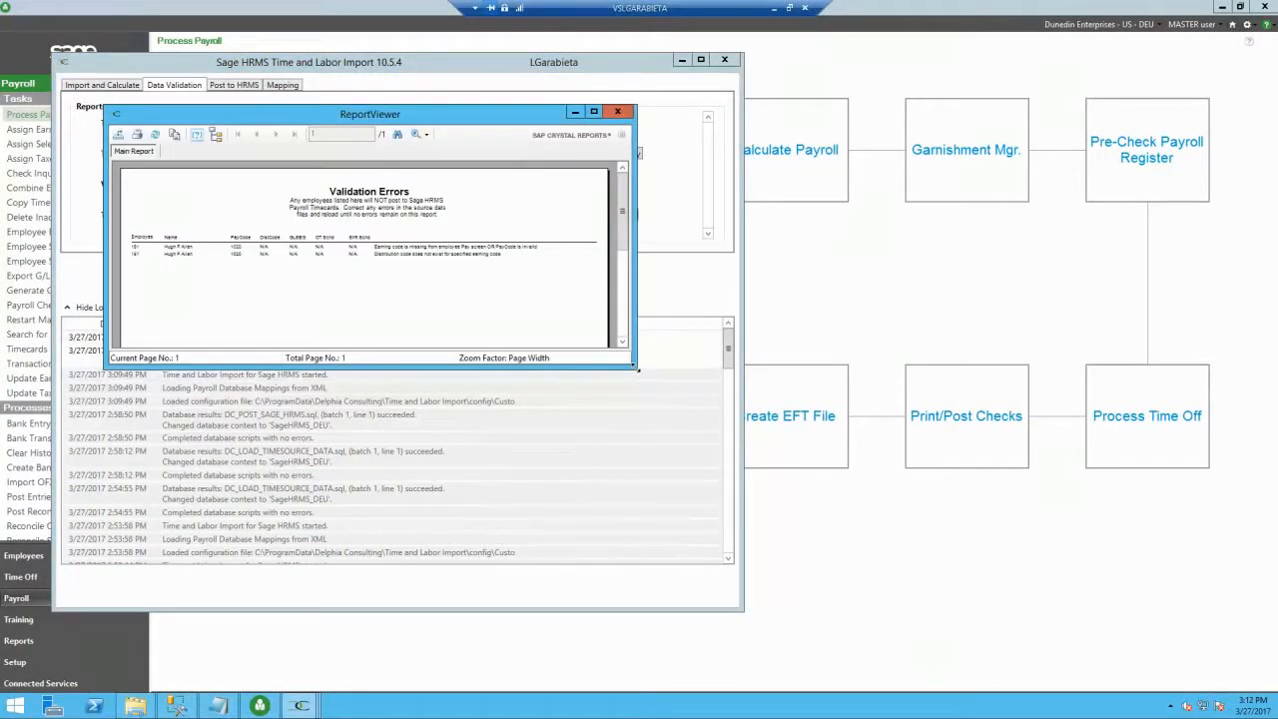
{"action": "left_click_drag", "start_coordinate": [634, 368], "coordinate": [984, 652]}
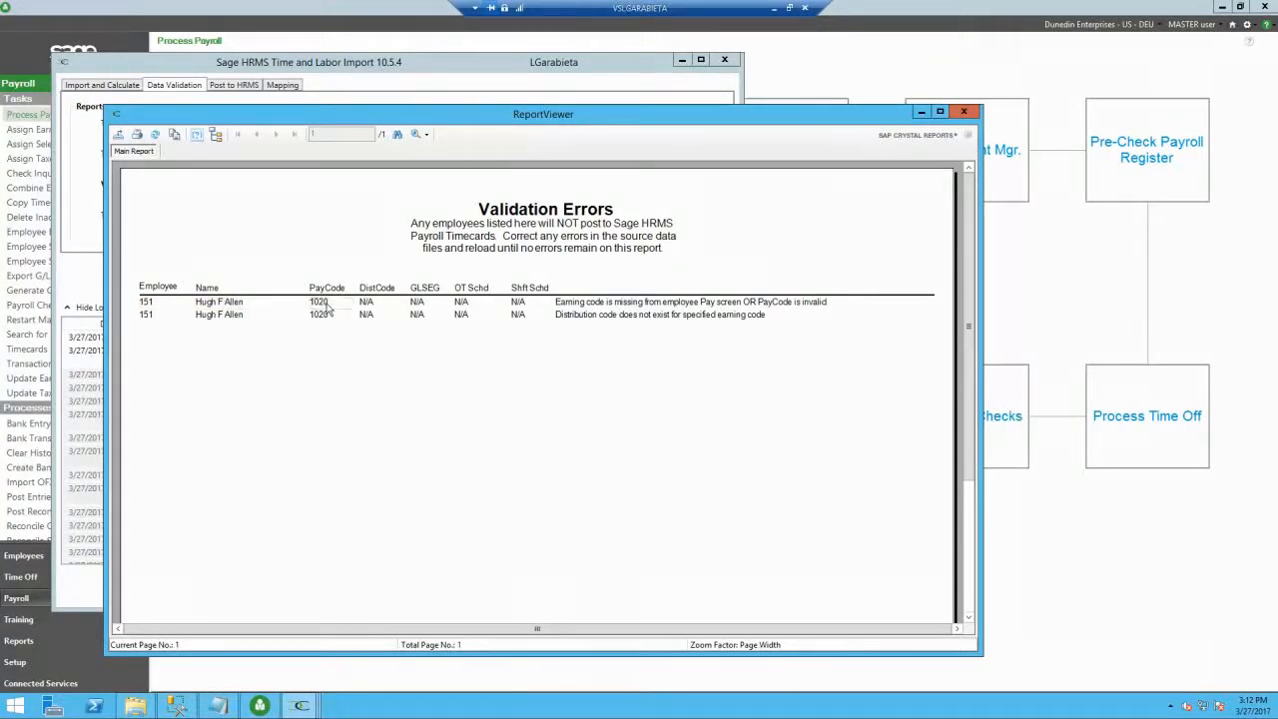
{"action": "left_click", "coordinate": [588, 308]}
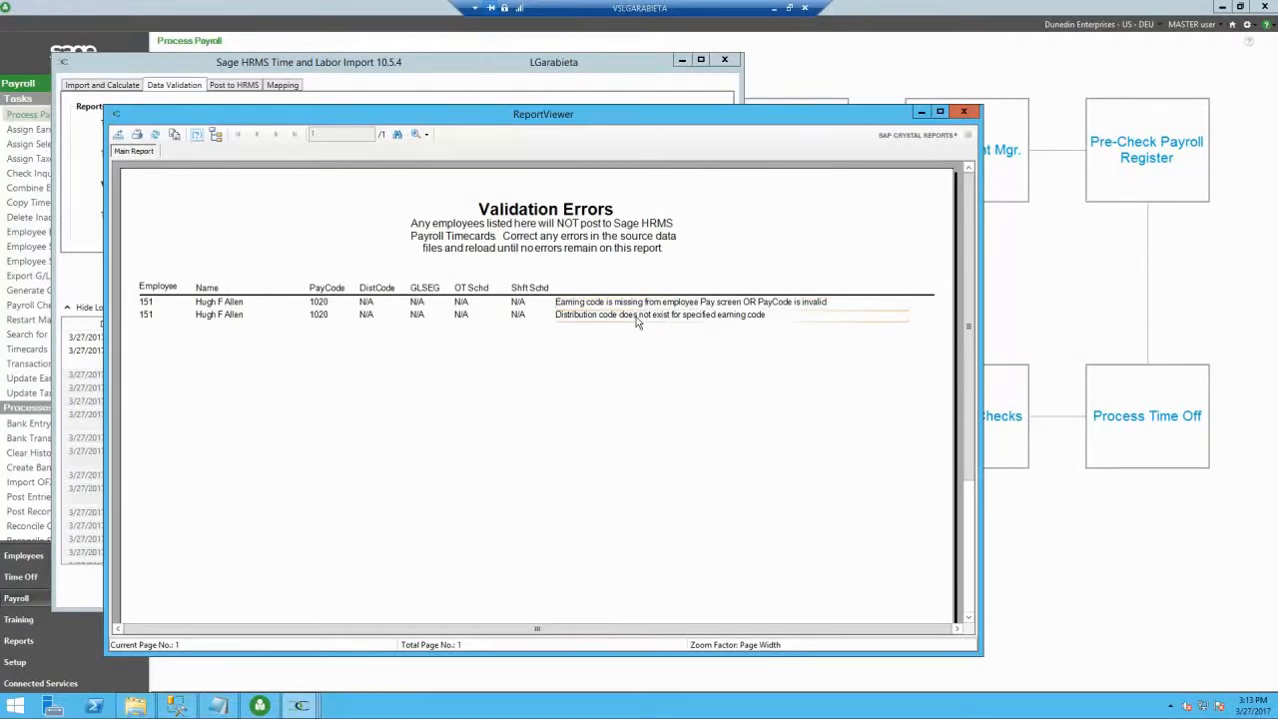
{"action": "left_click", "coordinate": [964, 111]}
Switch to the main Sage HRMS window and open the payroll pay details of the employee flagged in the validation report, searching by employee ID
{"action": "left_click", "coordinate": [683, 60]}
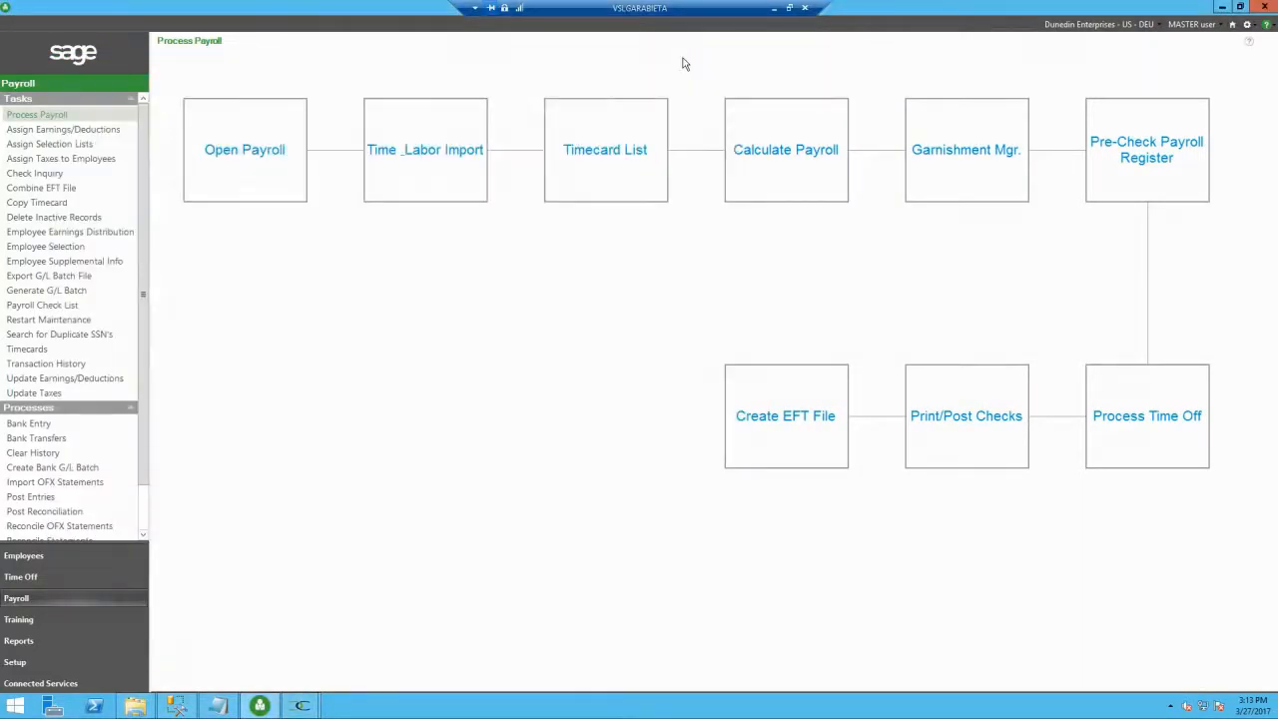
{"action": "left_click", "coordinate": [36, 558]}
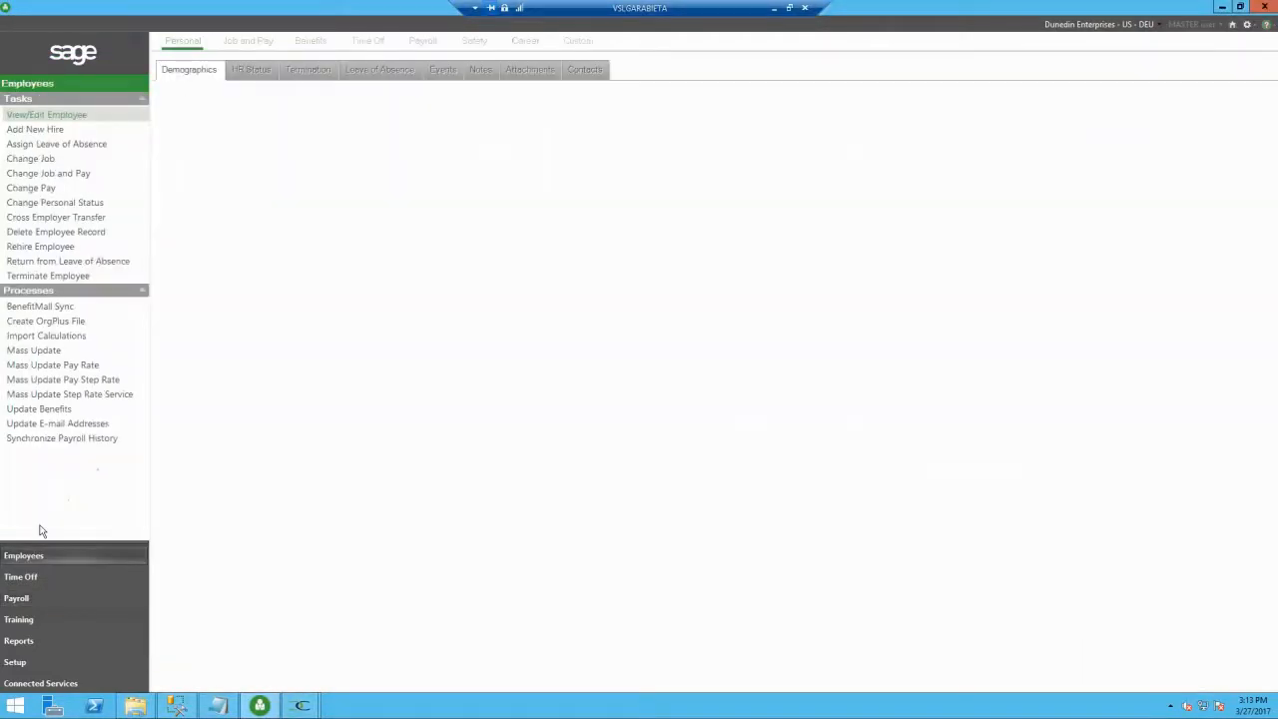
{"action": "left_click", "coordinate": [267, 157]}
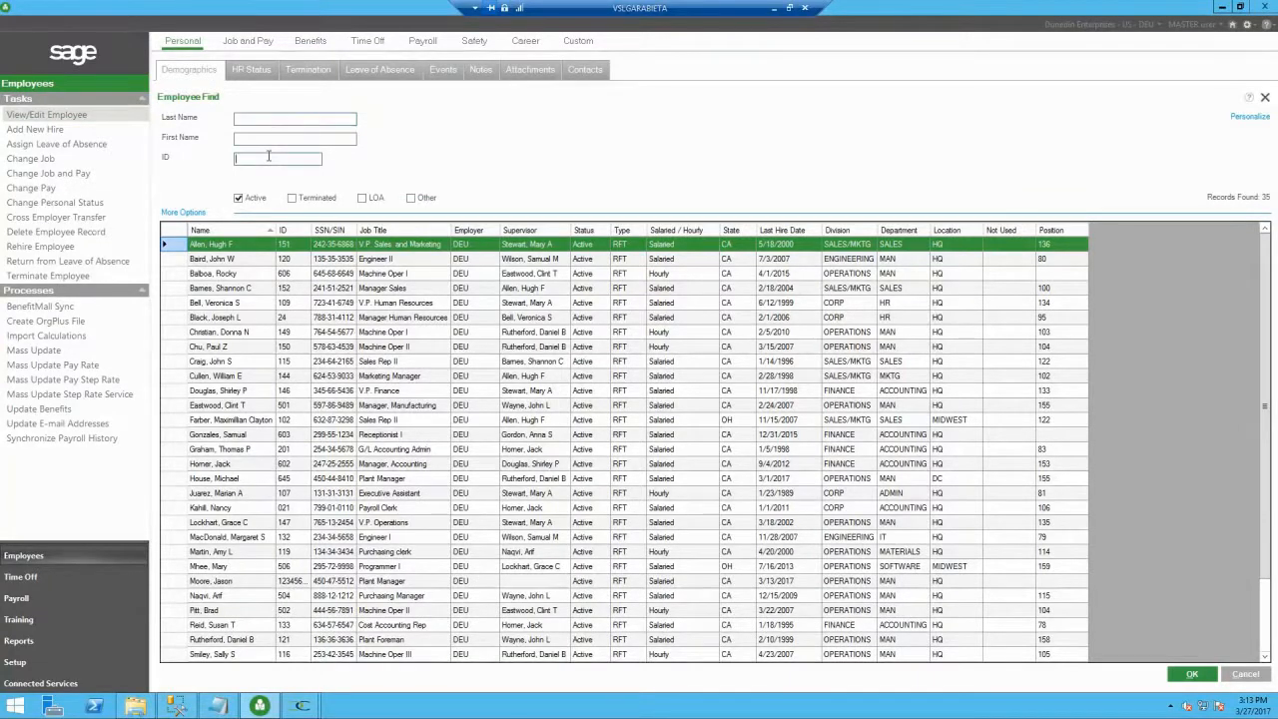
{"action": "type", "text": "151"}
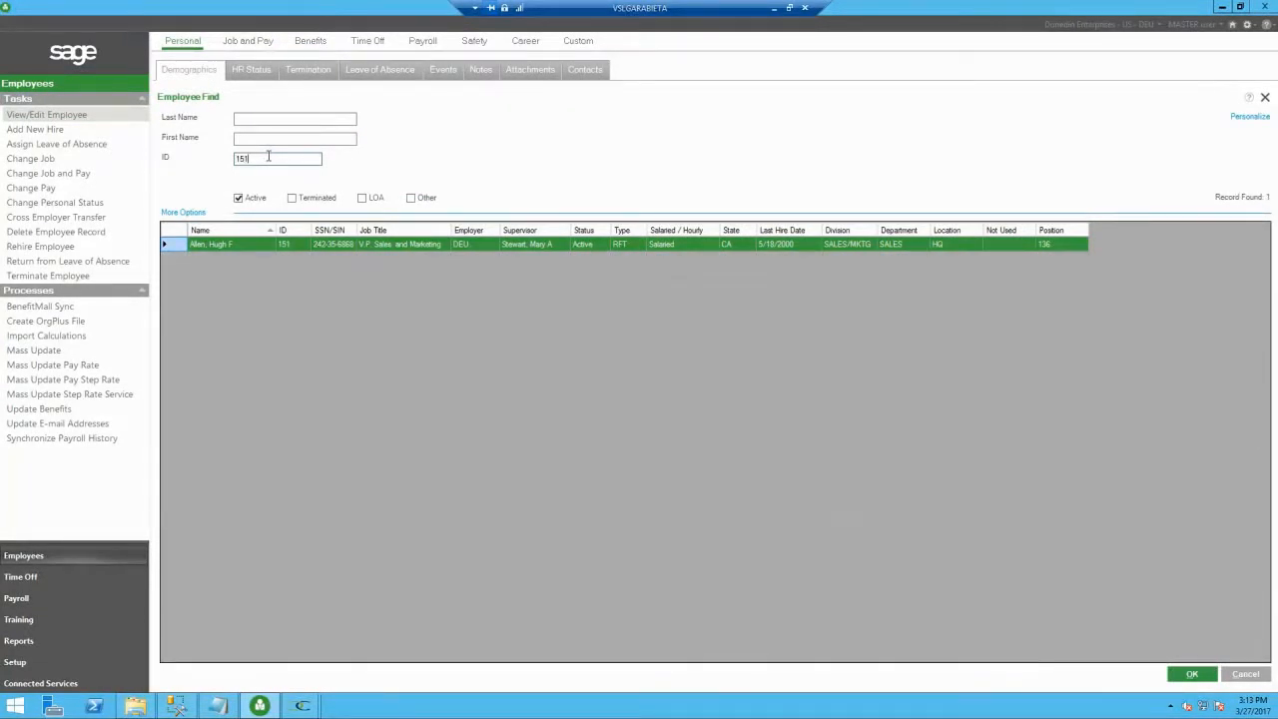
{"action": "key", "text": "Return"}
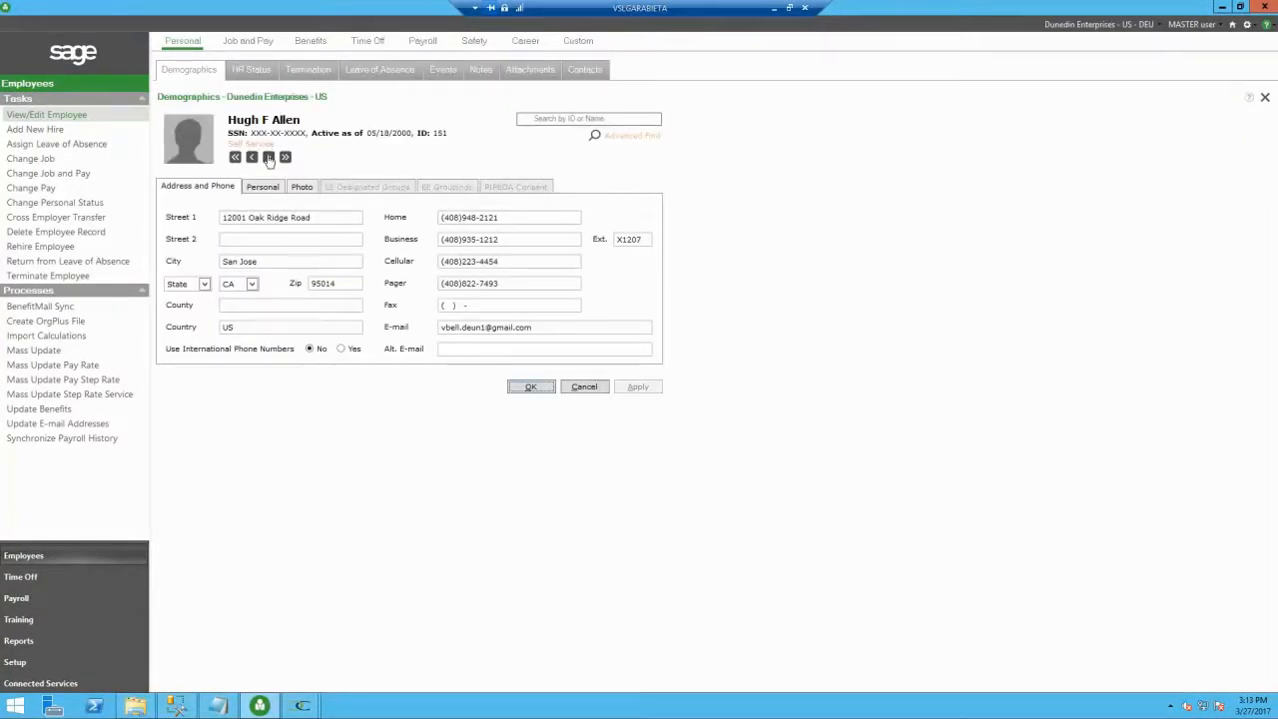
{"action": "left_click", "coordinate": [423, 43]}
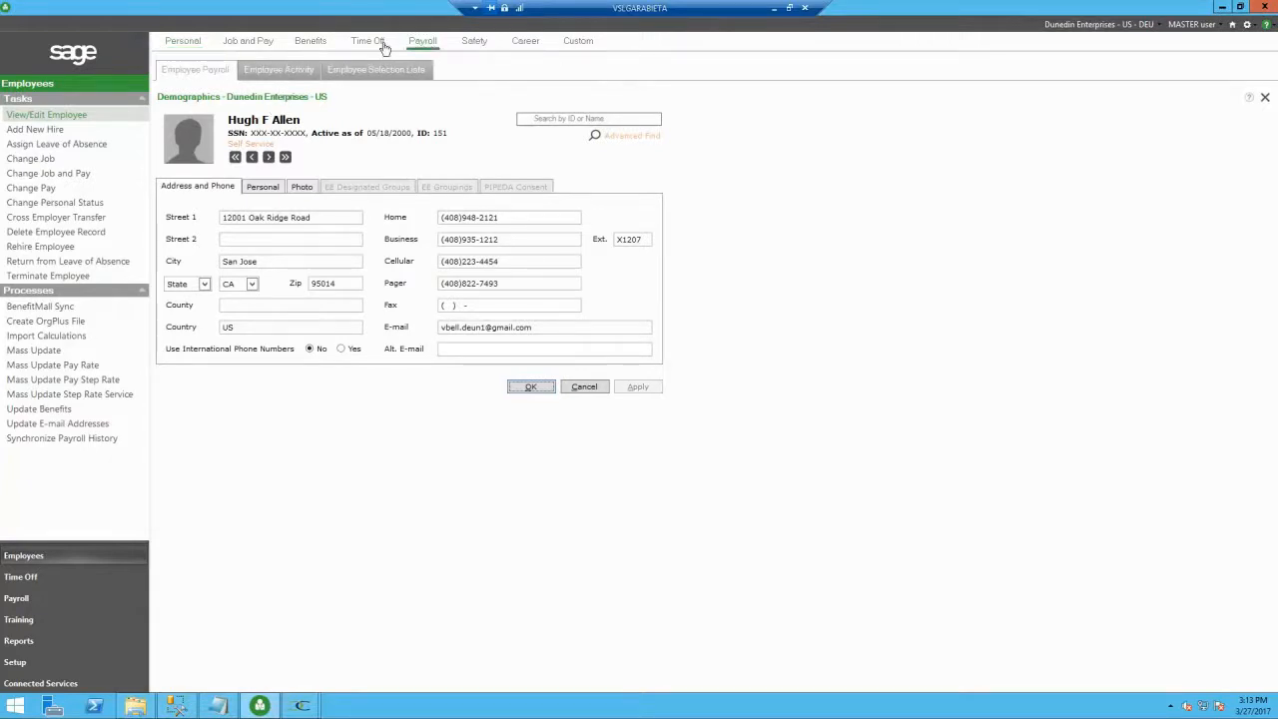
{"action": "left_click", "coordinate": [219, 70]}
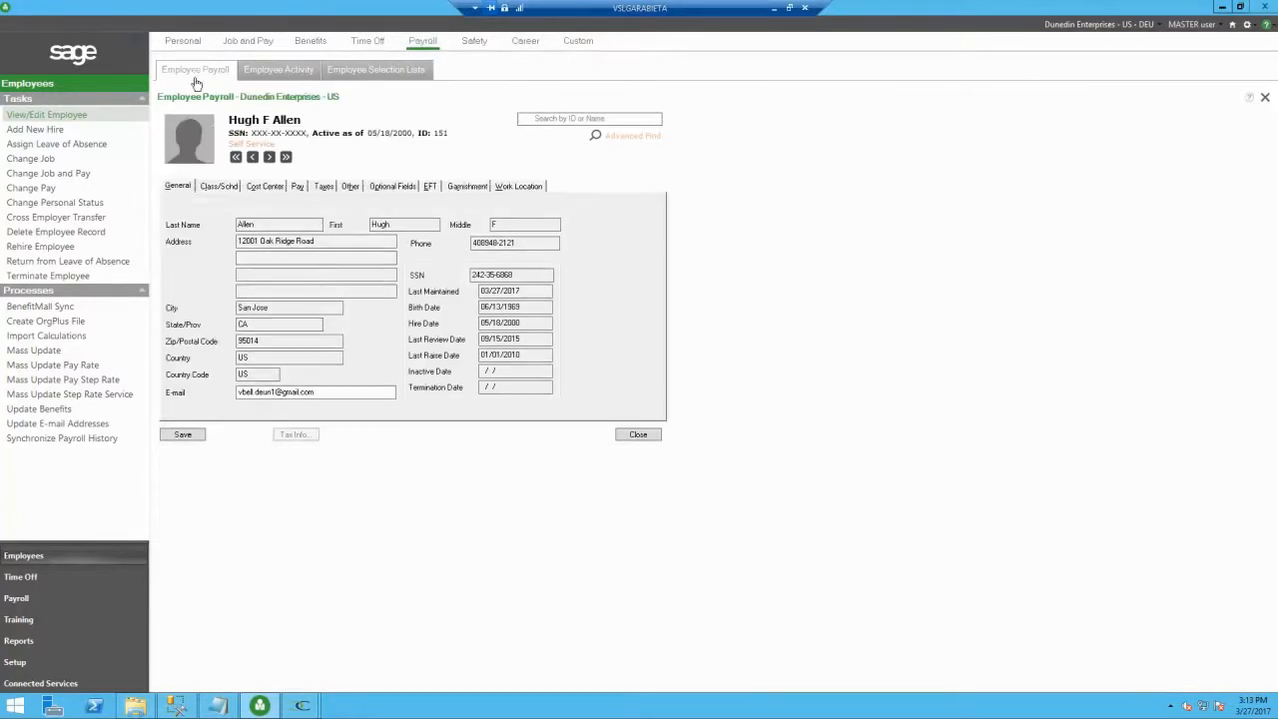
{"action": "left_click", "coordinate": [298, 187]}
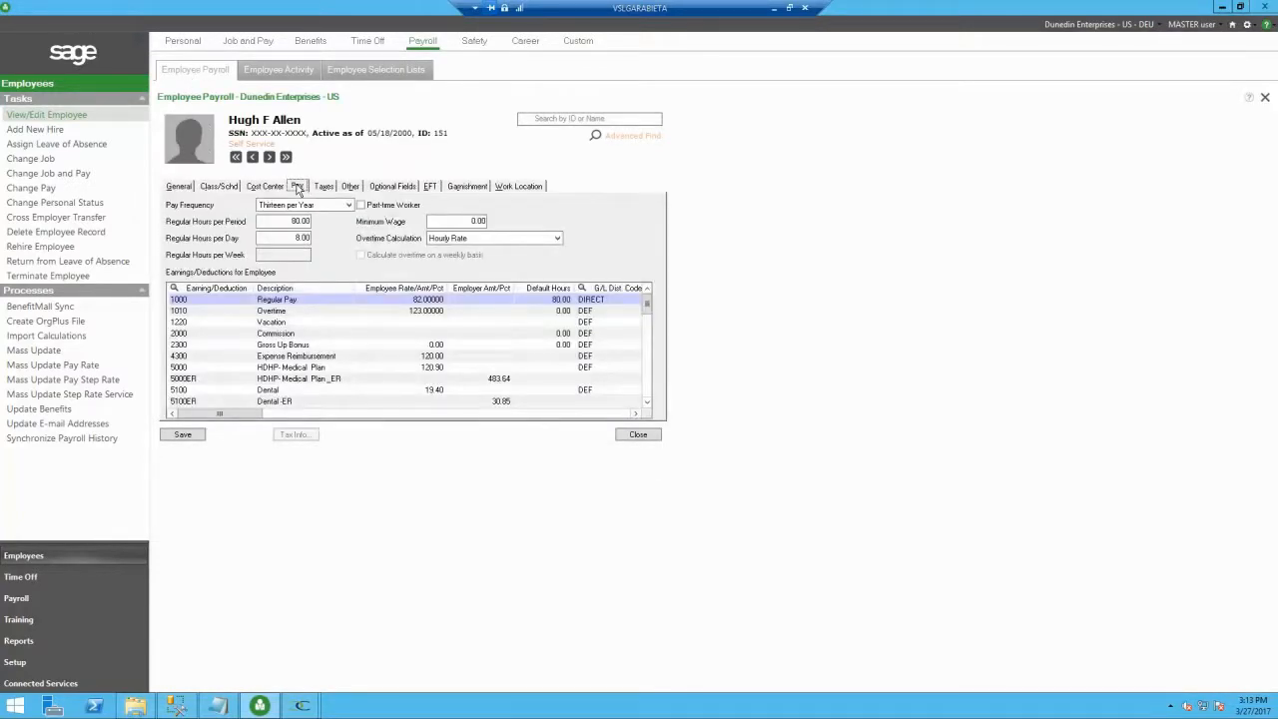
Add earning code 1020 below Vacation in the employee's earnings with an employee rate of 82, then save and close the record
{"action": "left_click", "coordinate": [204, 324]}
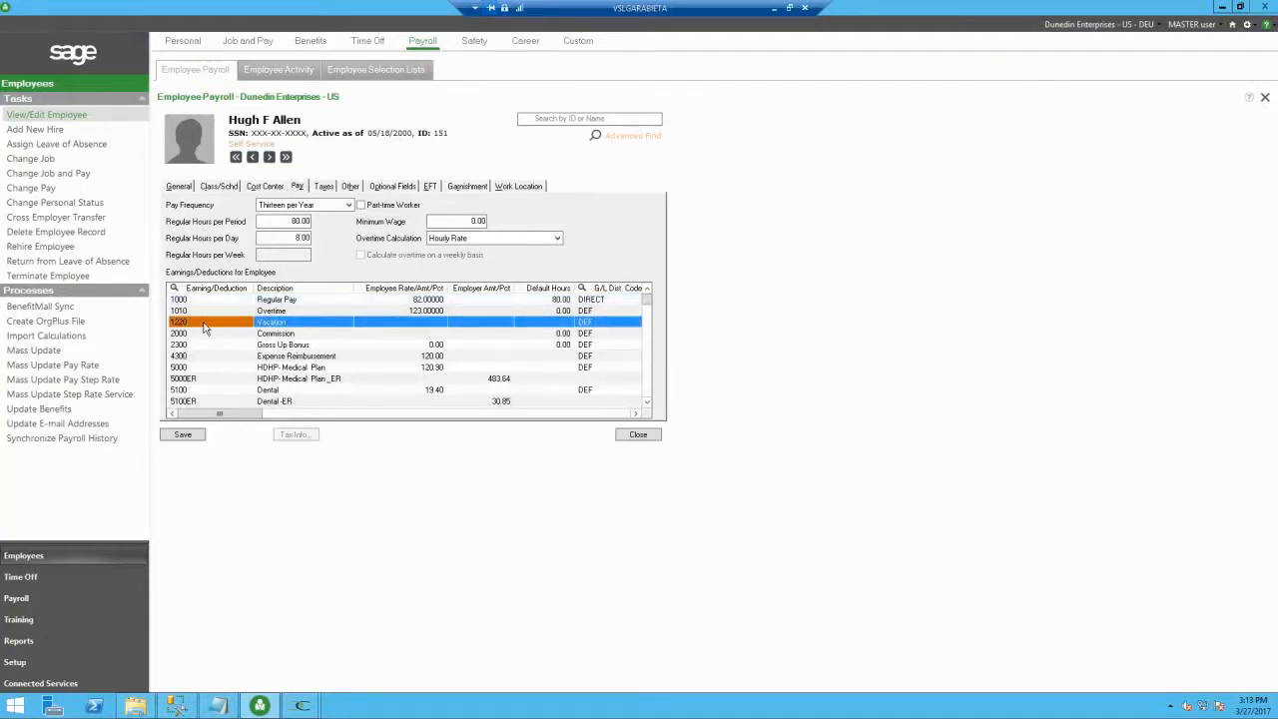
{"action": "key", "text": "Insert"}
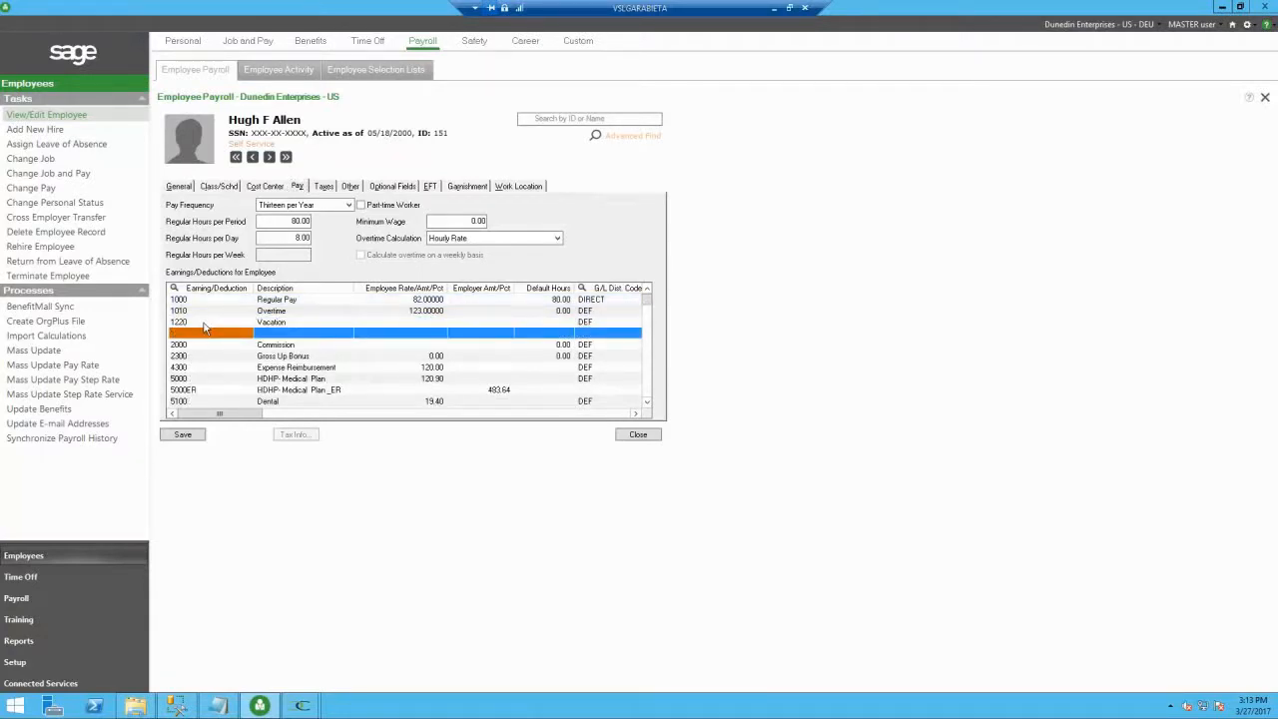
{"action": "type", "text": "1020"}
{"action": "key", "text": "Tab"}
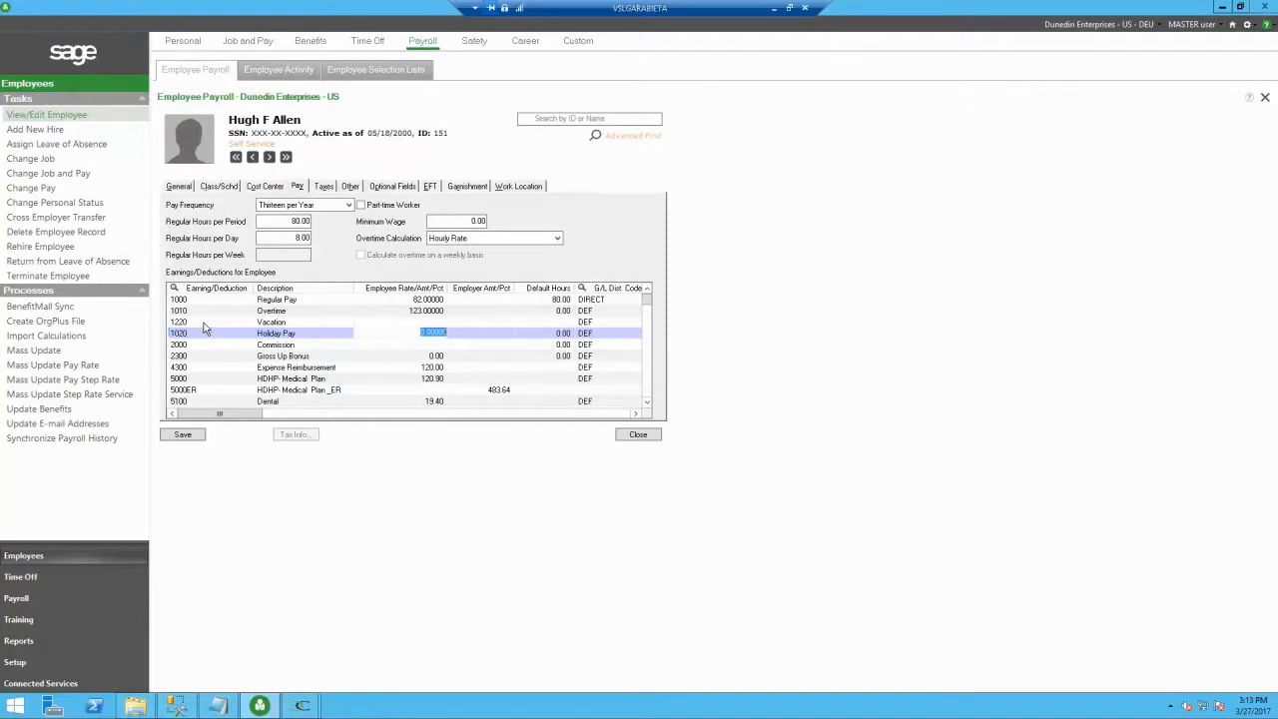
{"action": "type", "text": "82"}
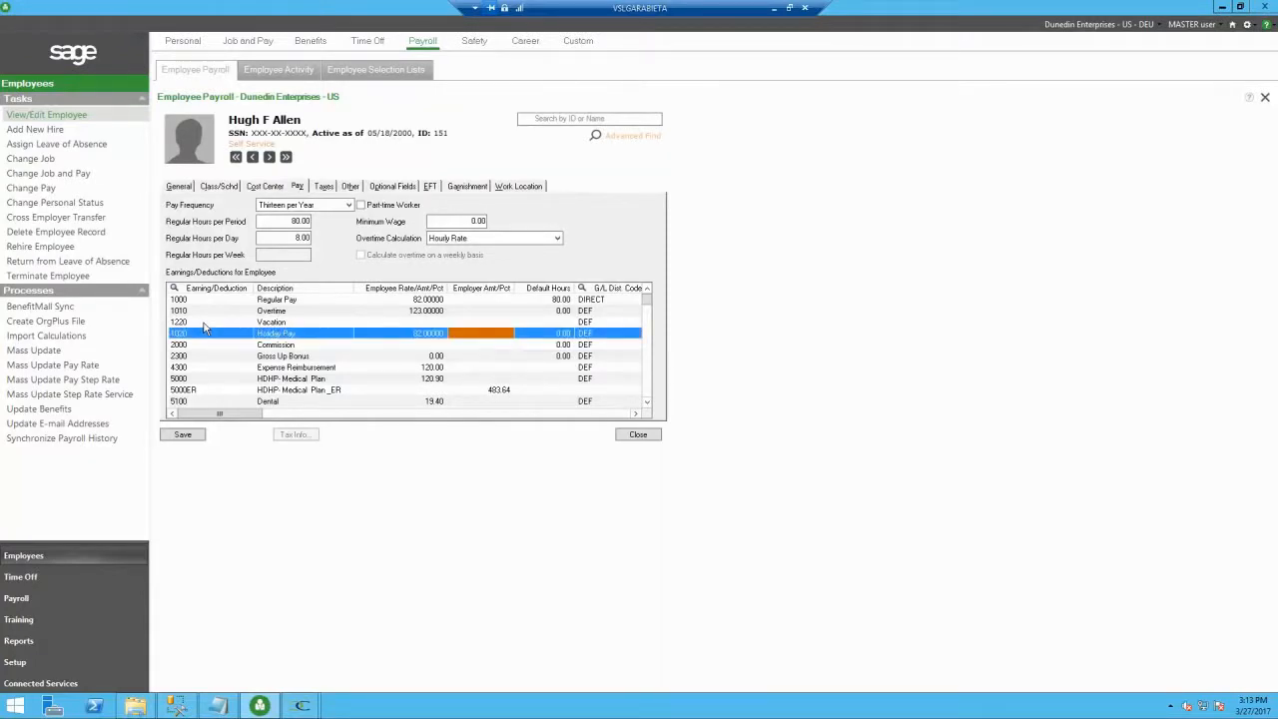
{"action": "left_click", "coordinate": [183, 436]}
{"action": "left_click", "coordinate": [640, 435]}
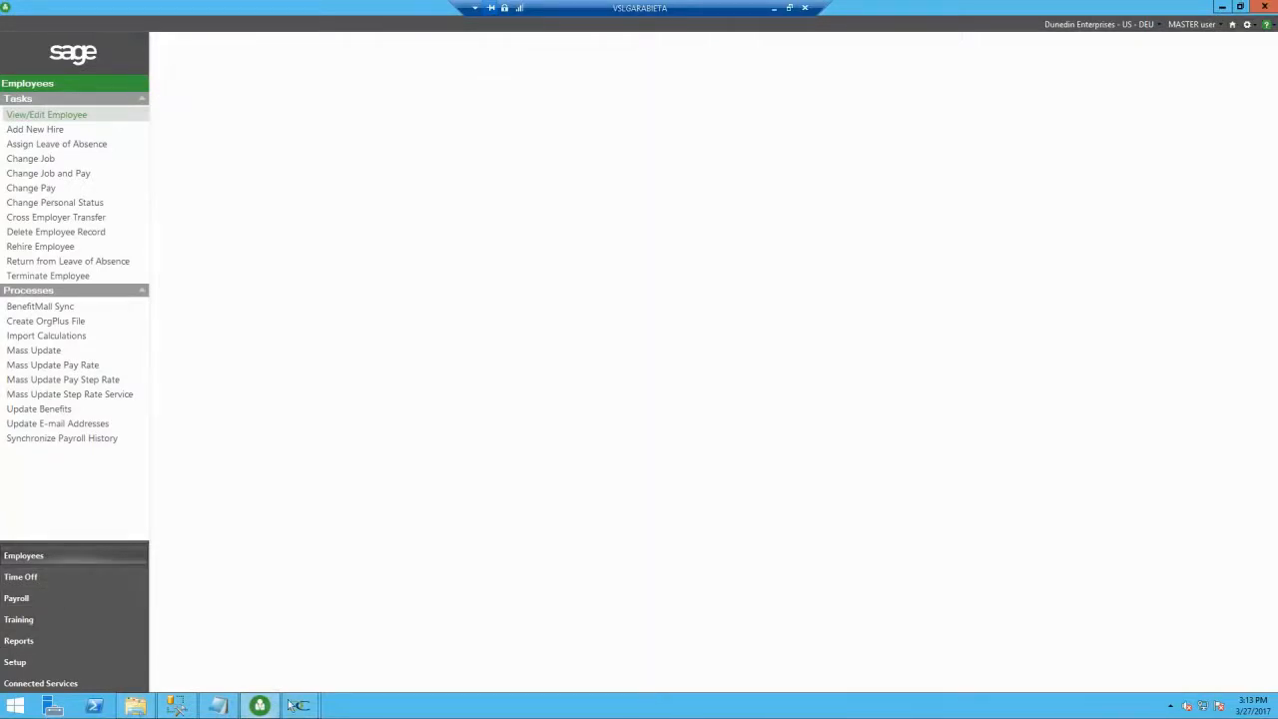
Return to Sage HRMS Time and Labor Import and re-import the time card data with the same settings
{"action": "mouse_move", "coordinate": [296, 707]}
{"action": "left_click", "coordinate": [360, 646]}
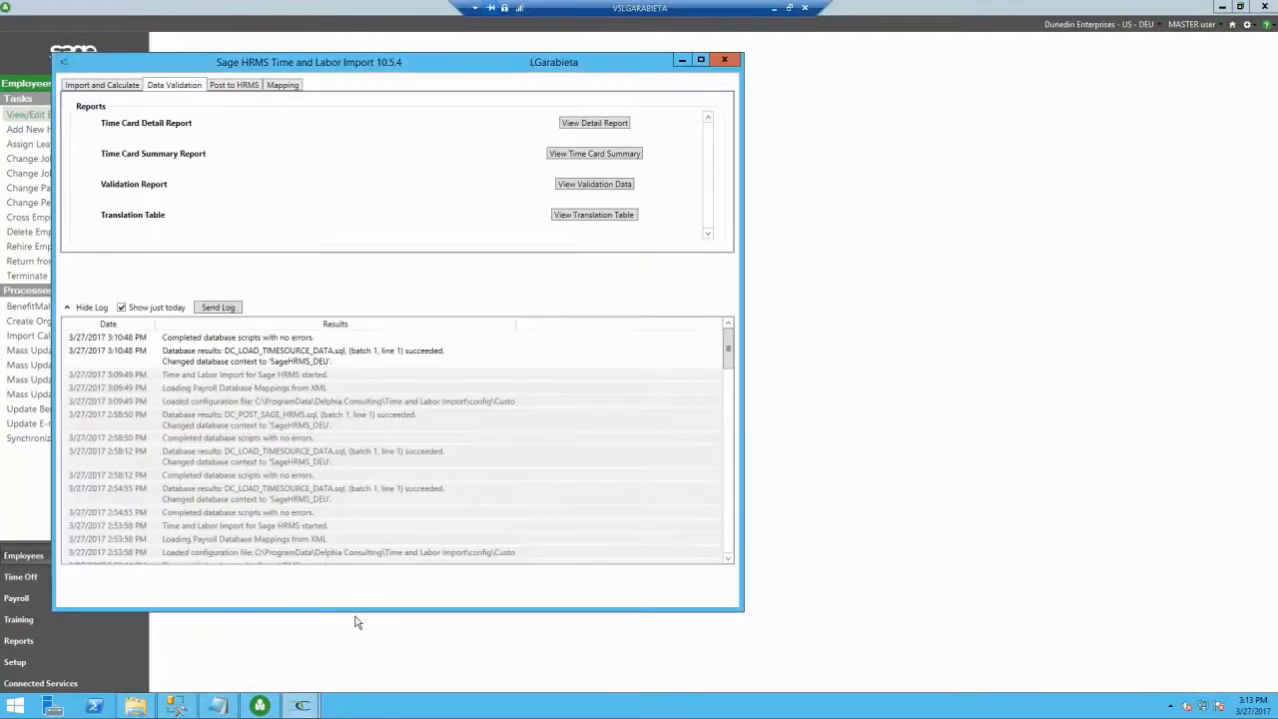
{"action": "left_click", "coordinate": [127, 87]}
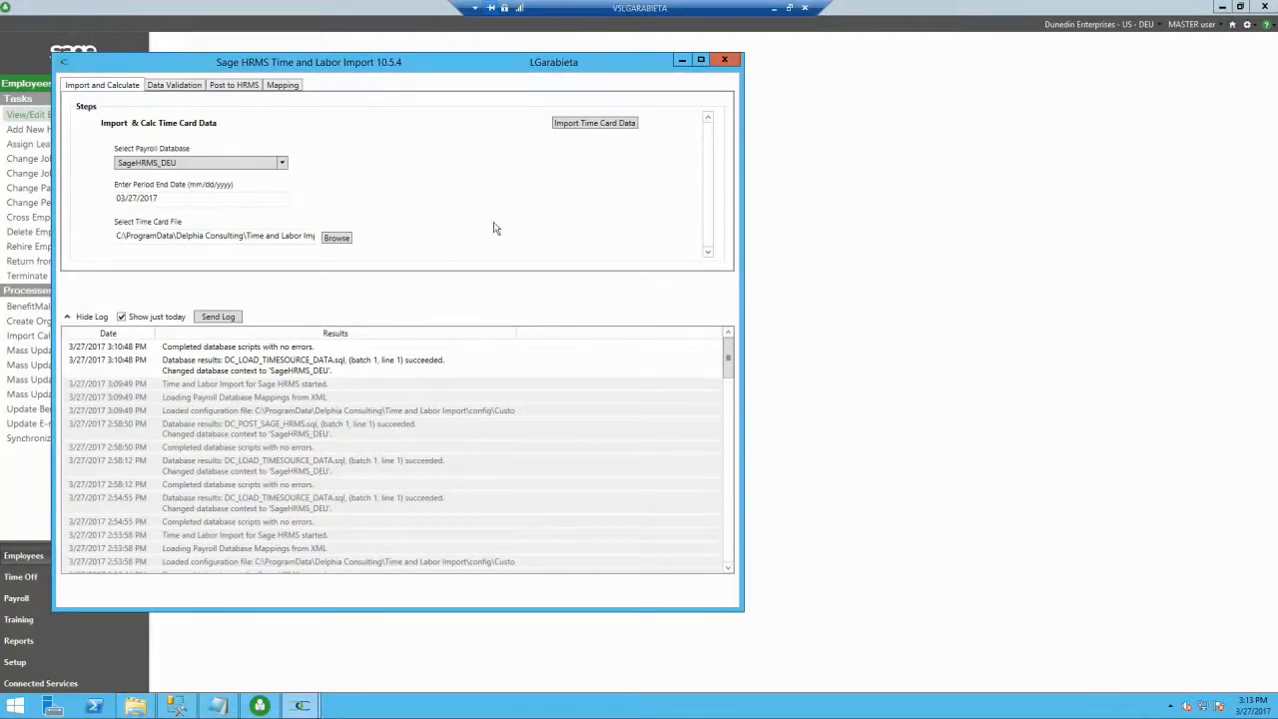
{"action": "left_click", "coordinate": [580, 124]}
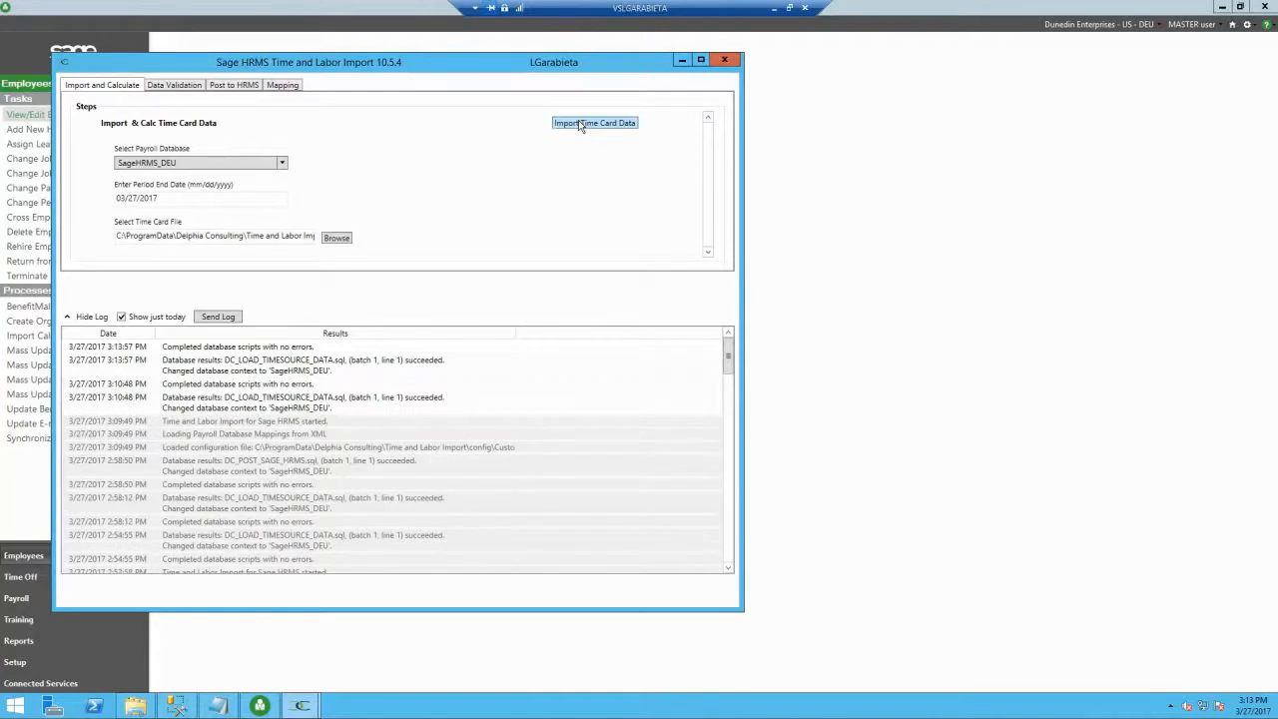
Check the Validation Report again for remaining errors after the re-import, and close it
{"action": "left_click", "coordinate": [180, 87]}
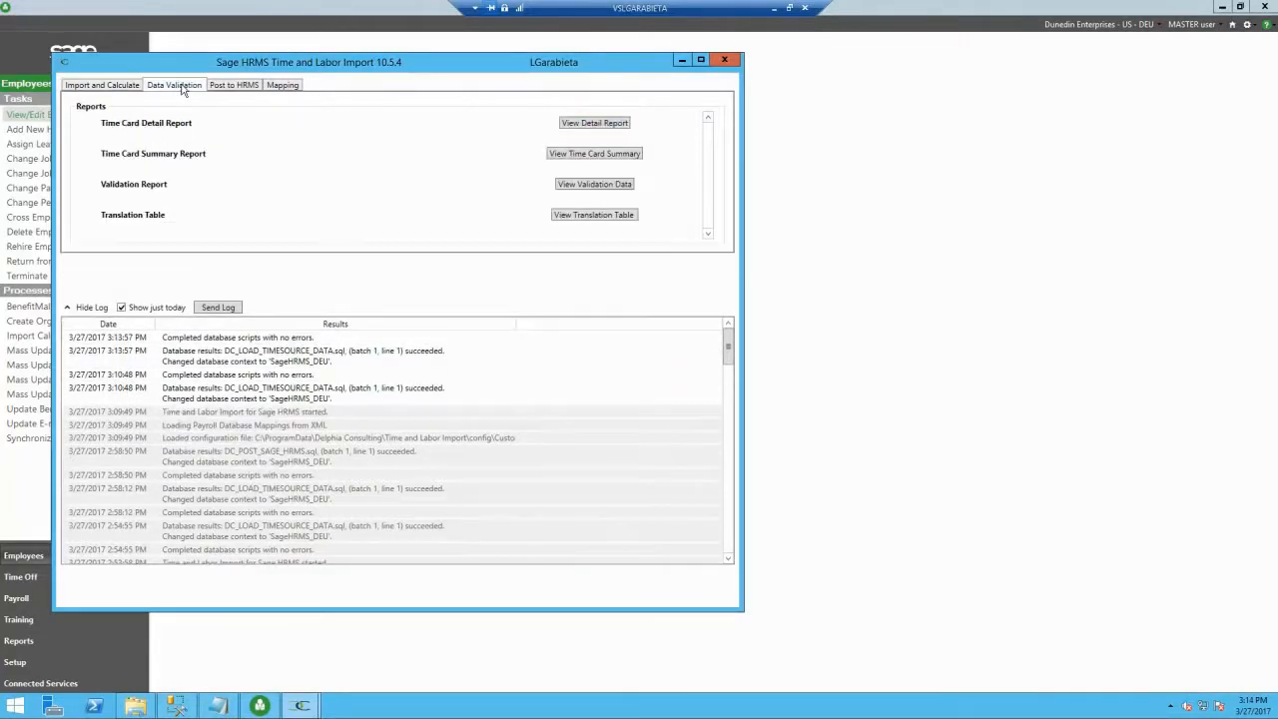
{"action": "left_click", "coordinate": [592, 186]}
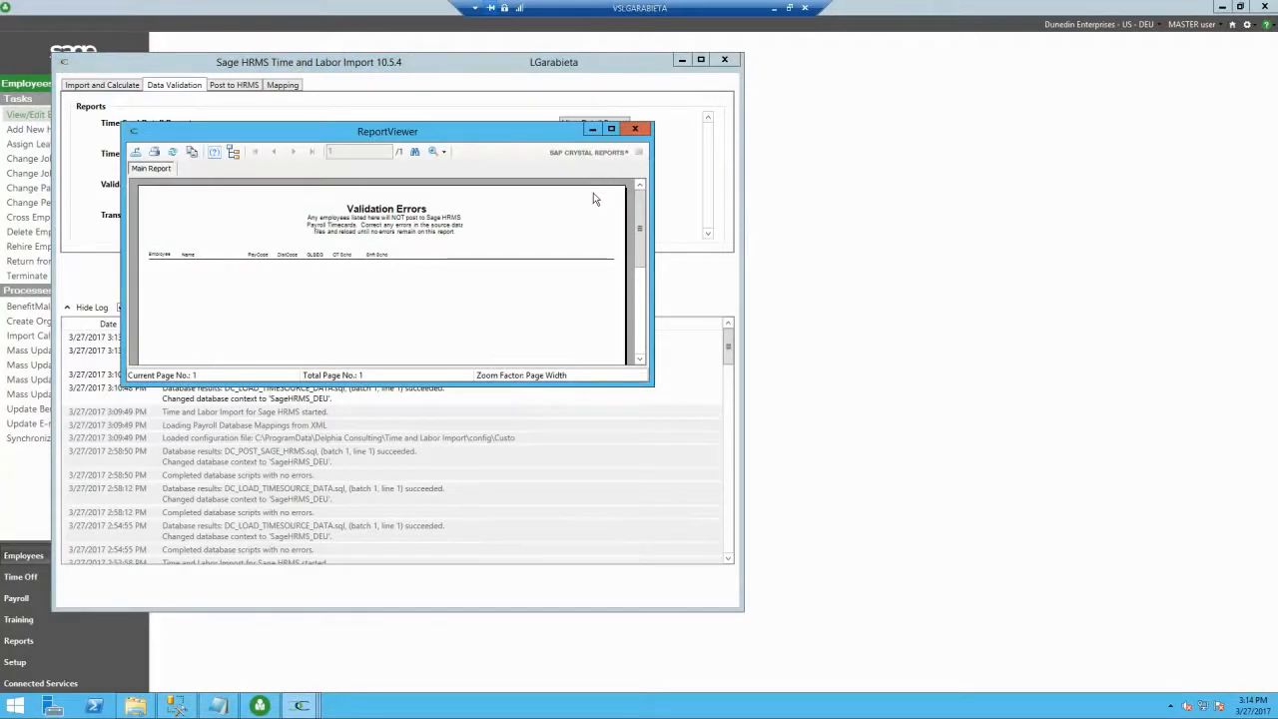
{"action": "left_click_drag", "start_coordinate": [652, 384], "coordinate": [733, 547]}
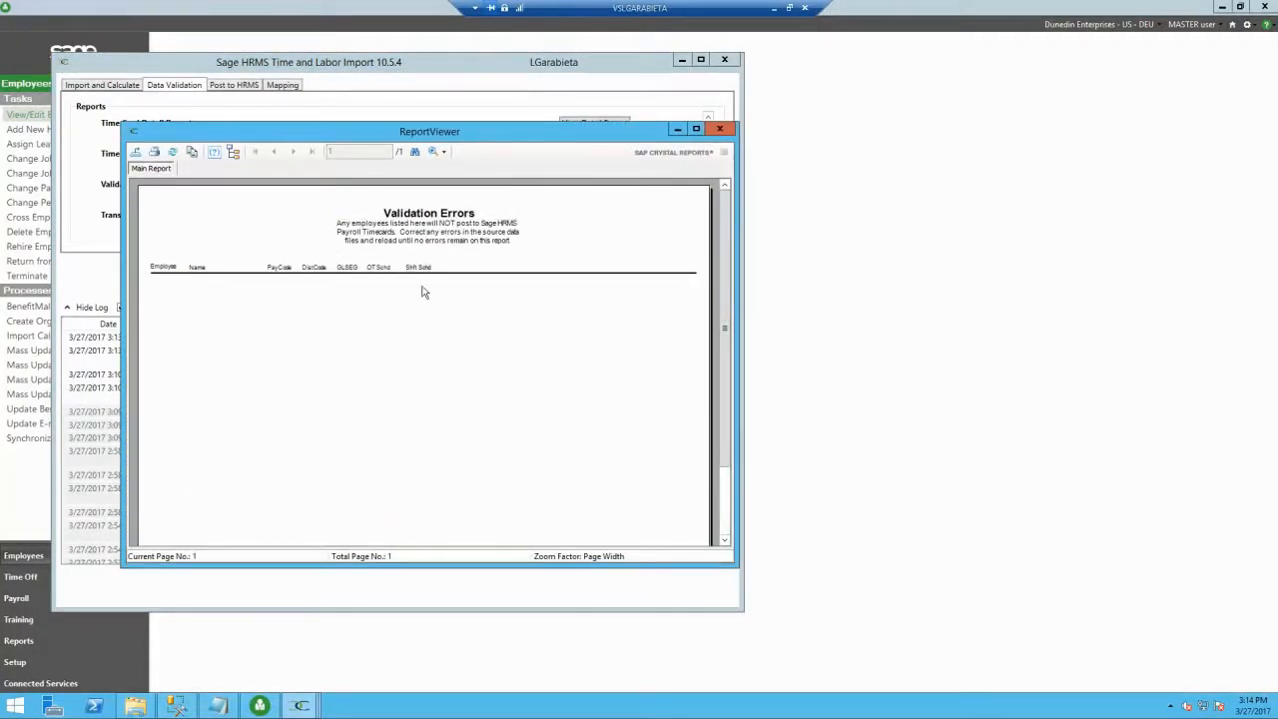
{"action": "left_click", "coordinate": [721, 129]}
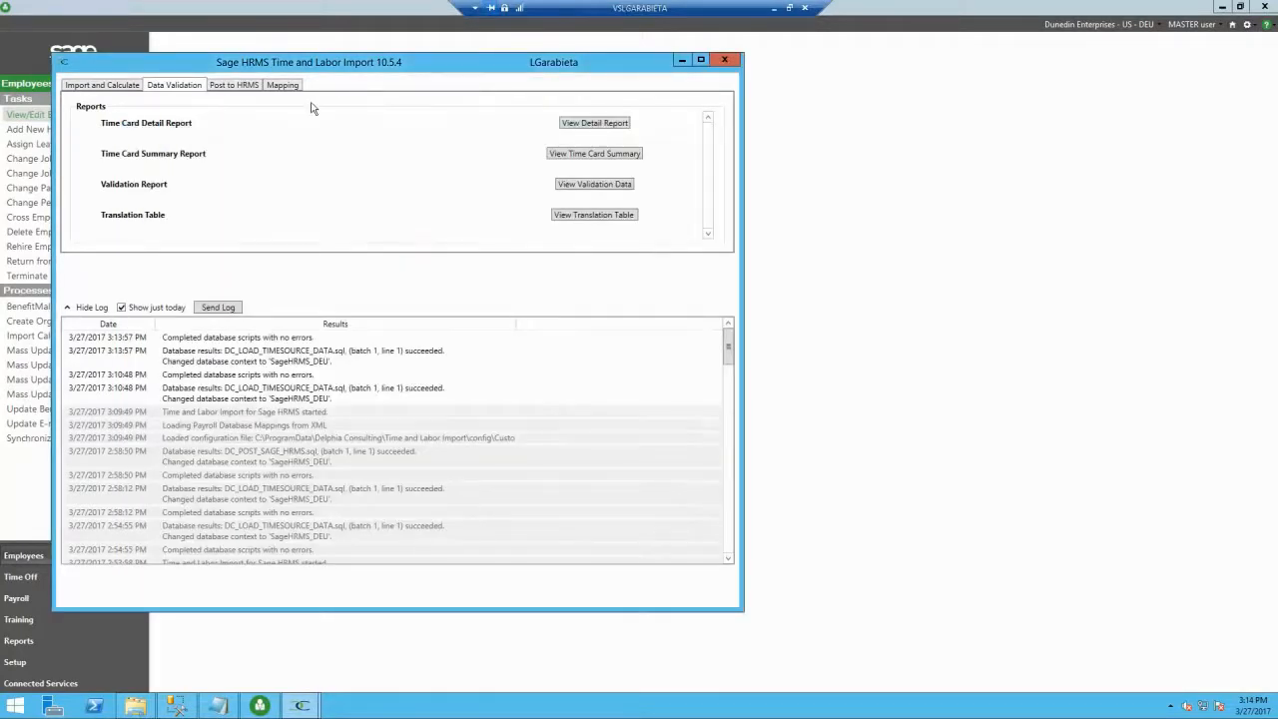
Post the imported time card data to Sage HRMS using the SageHRMS_DEU payroll database
{"action": "left_click", "coordinate": [235, 86]}
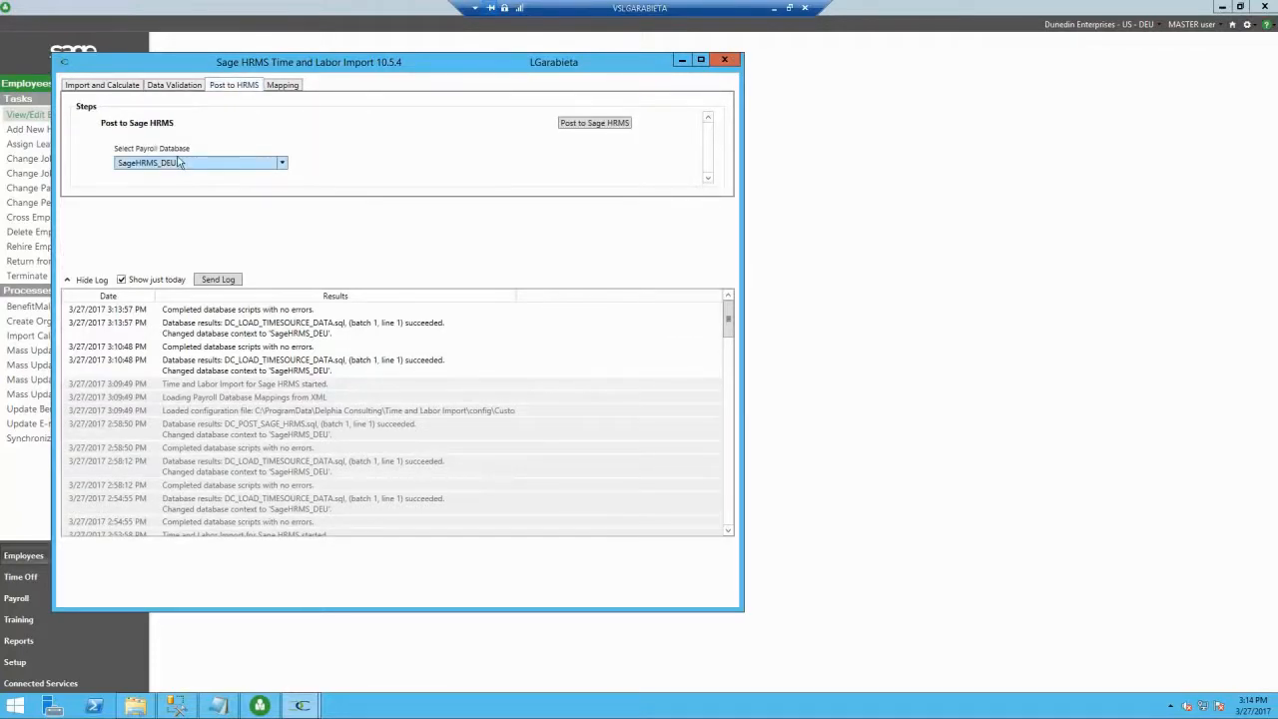
{"action": "left_click", "coordinate": [596, 122]}
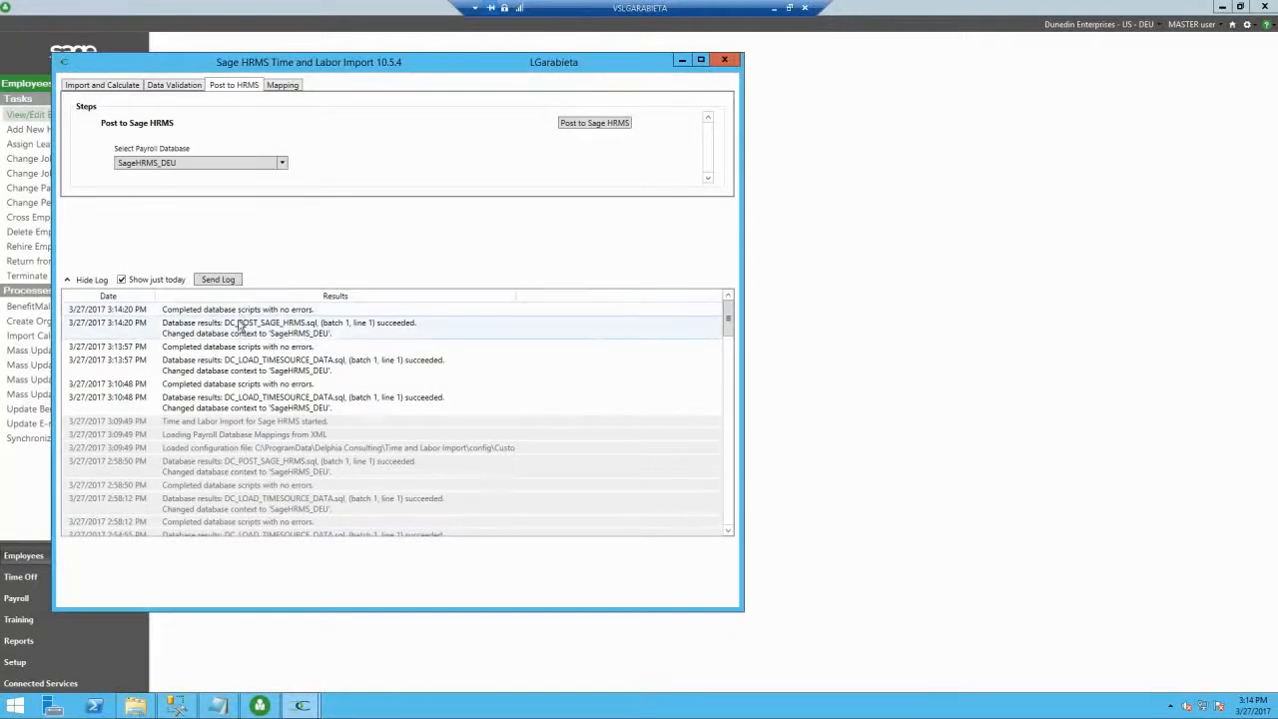
Switch to the main Sage HRMS window, open the payroll Timecard List and load timecards of all types, both active and inactive
{"action": "left_click", "coordinate": [791, 61]}
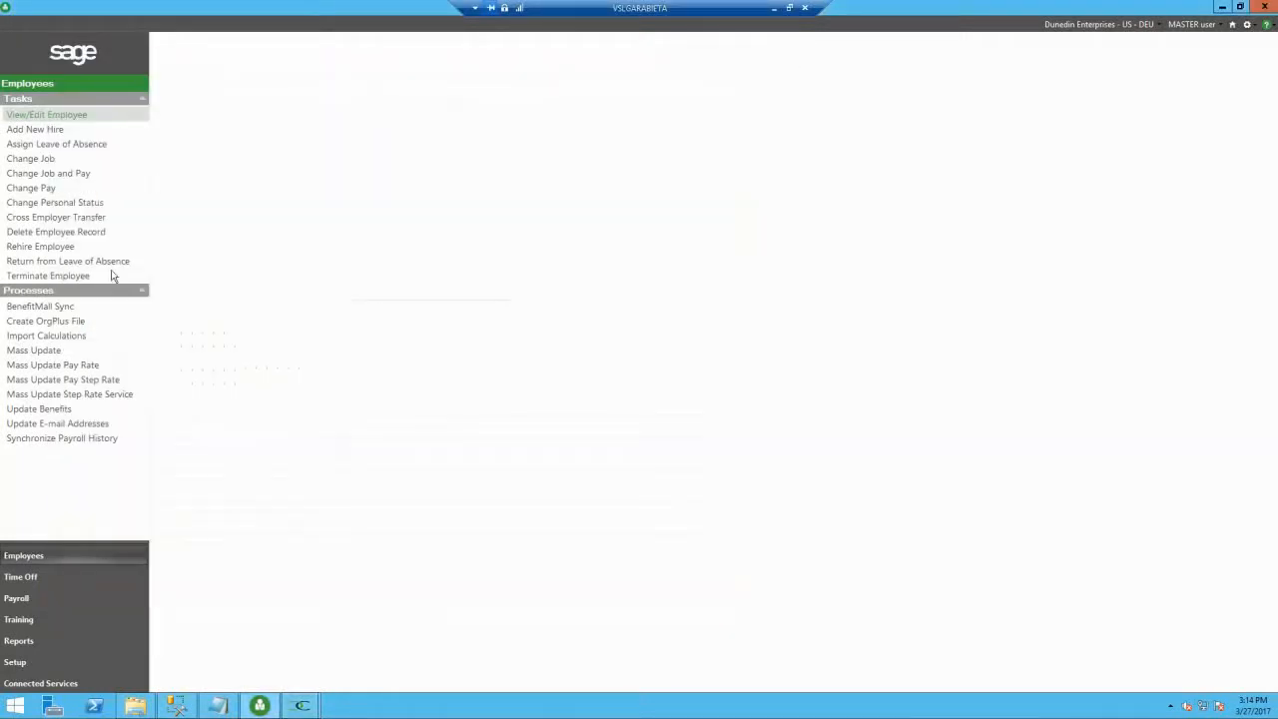
{"action": "left_click", "coordinate": [28, 597]}
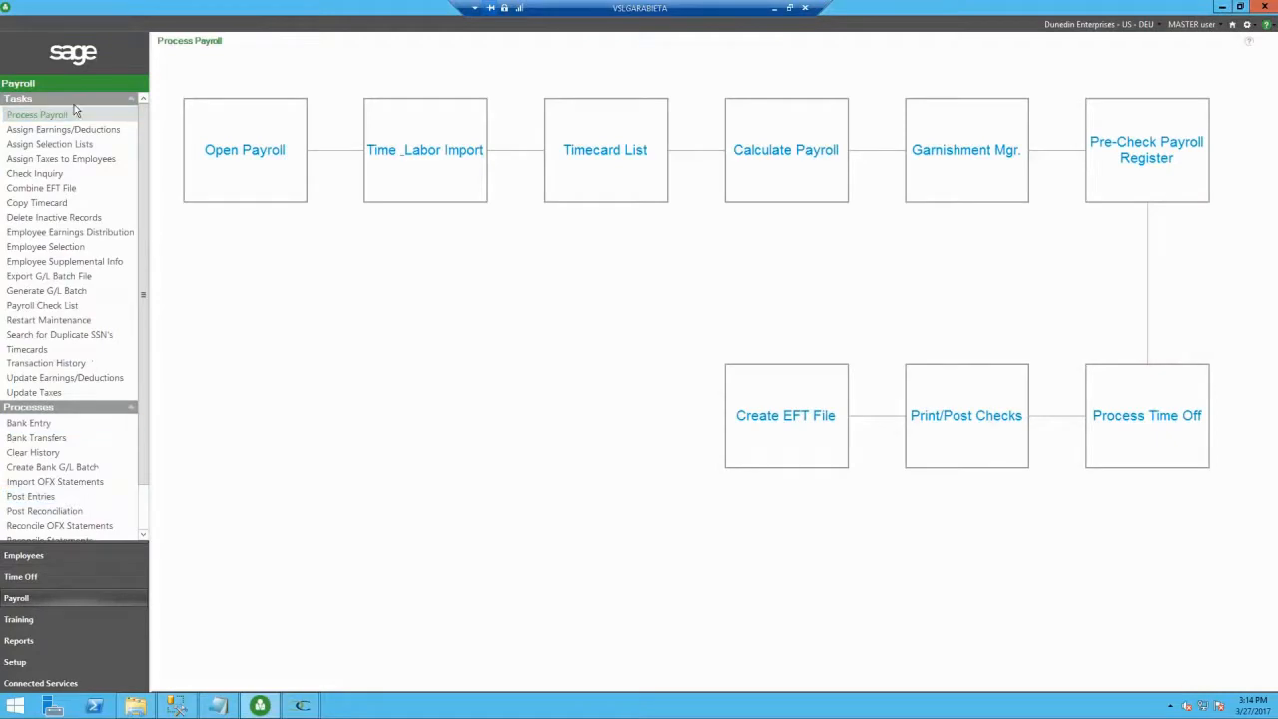
{"action": "left_click", "coordinate": [603, 152]}
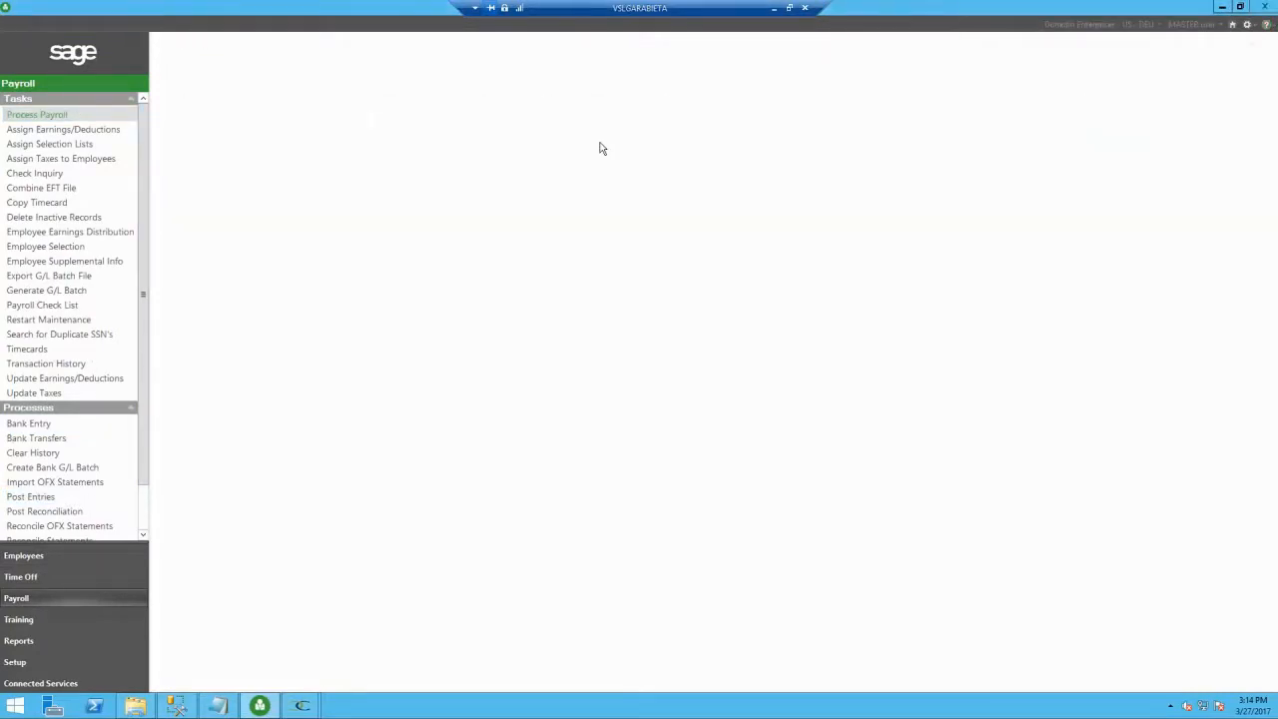
{"action": "left_click", "coordinate": [592, 133]}
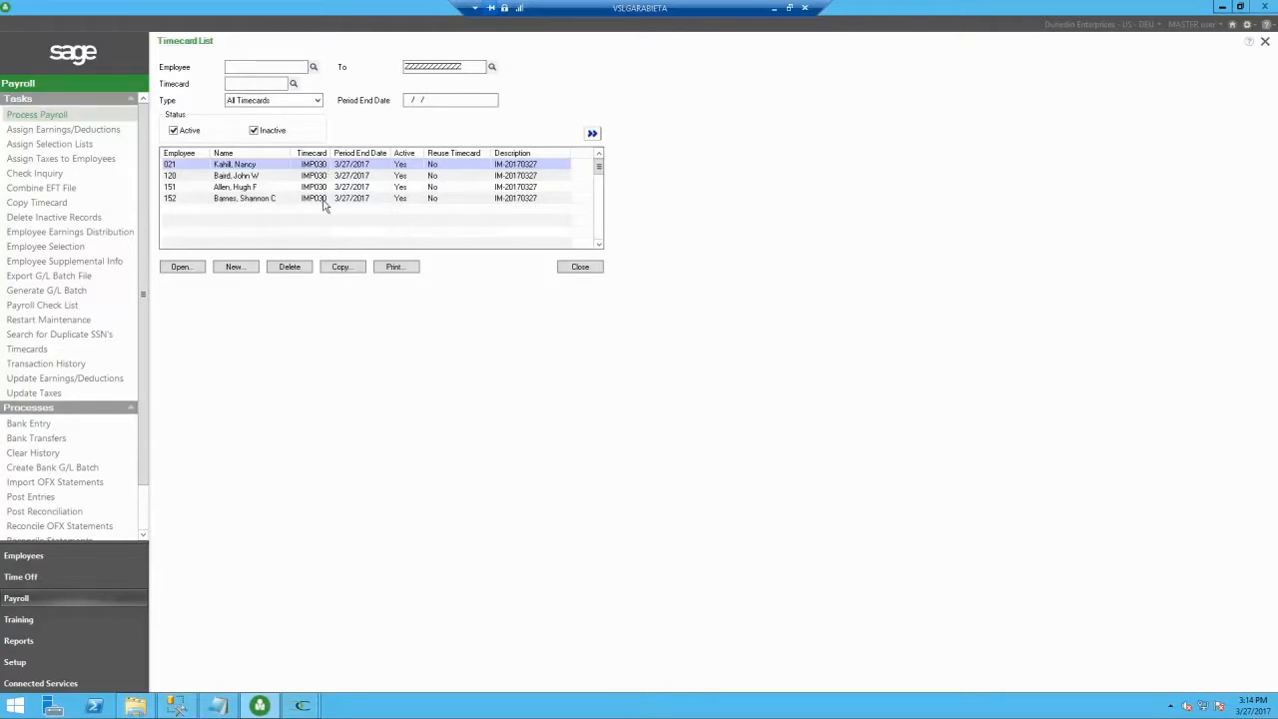
Open the first employee's IMP030 timecard to review its imported earnings lines, and close it
{"action": "left_click", "coordinate": [315, 165]}
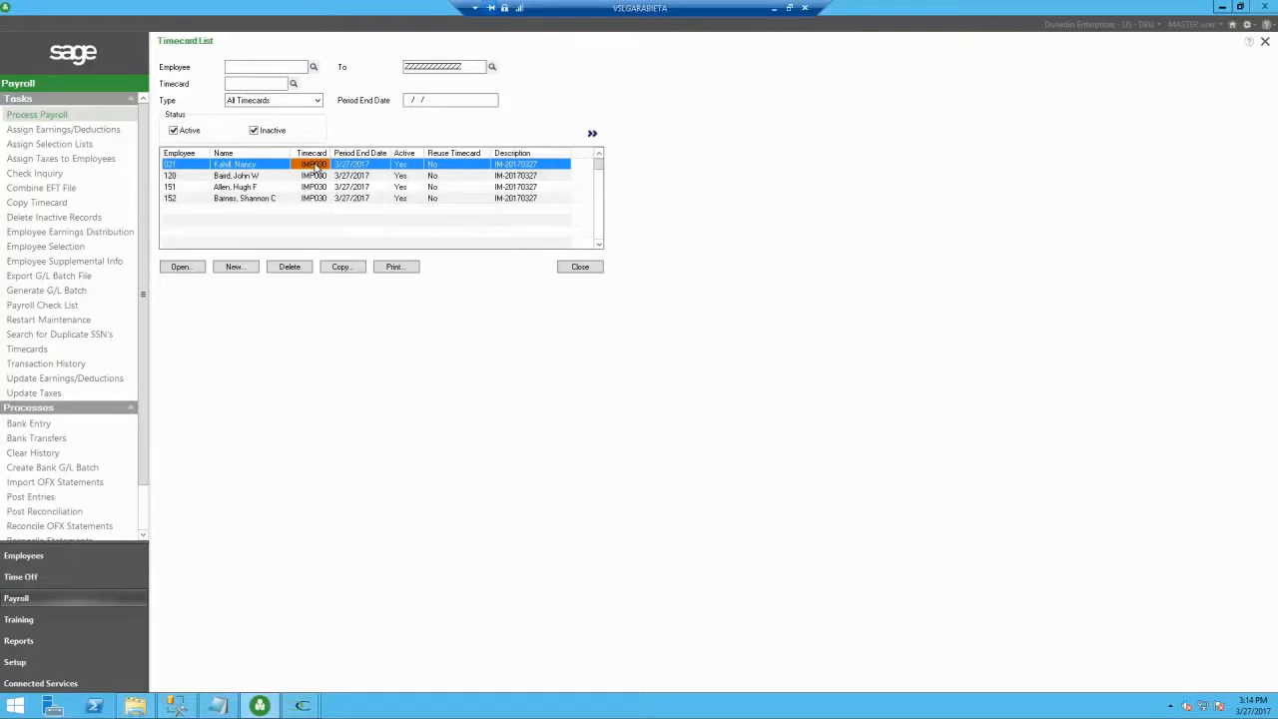
{"action": "double_click", "coordinate": [315, 166]}
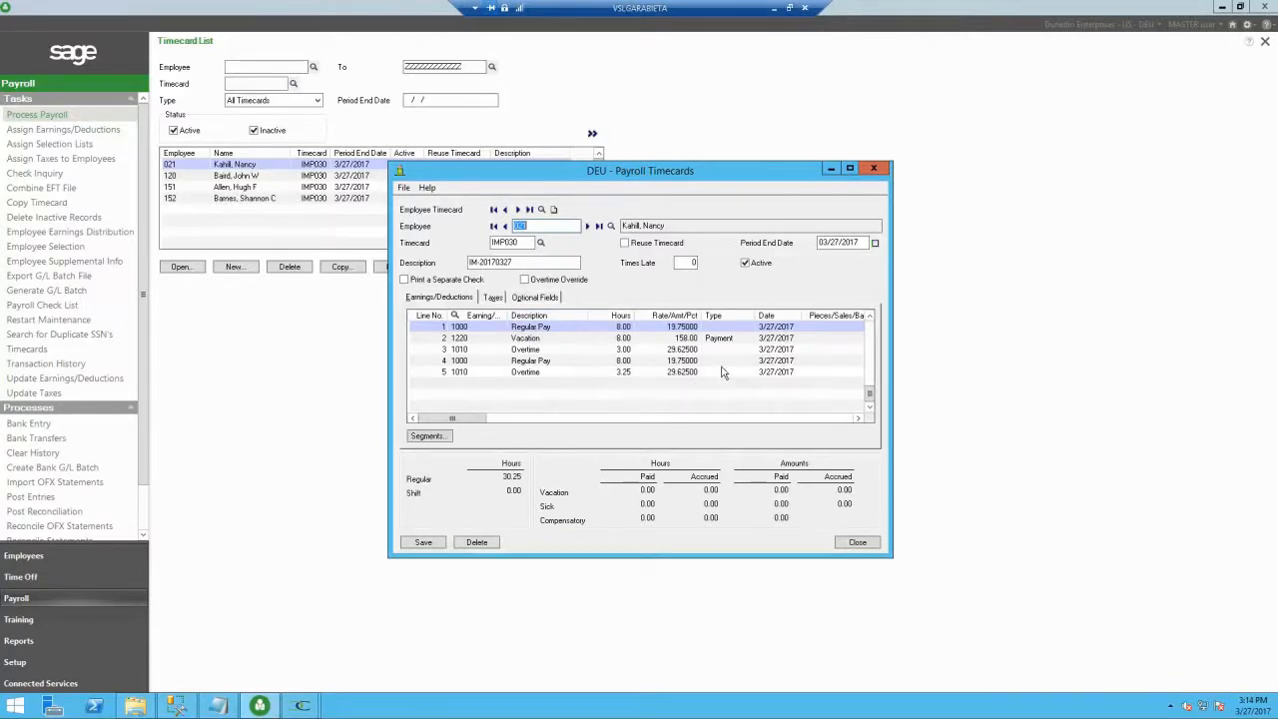
{"action": "left_click", "coordinate": [855, 544]}
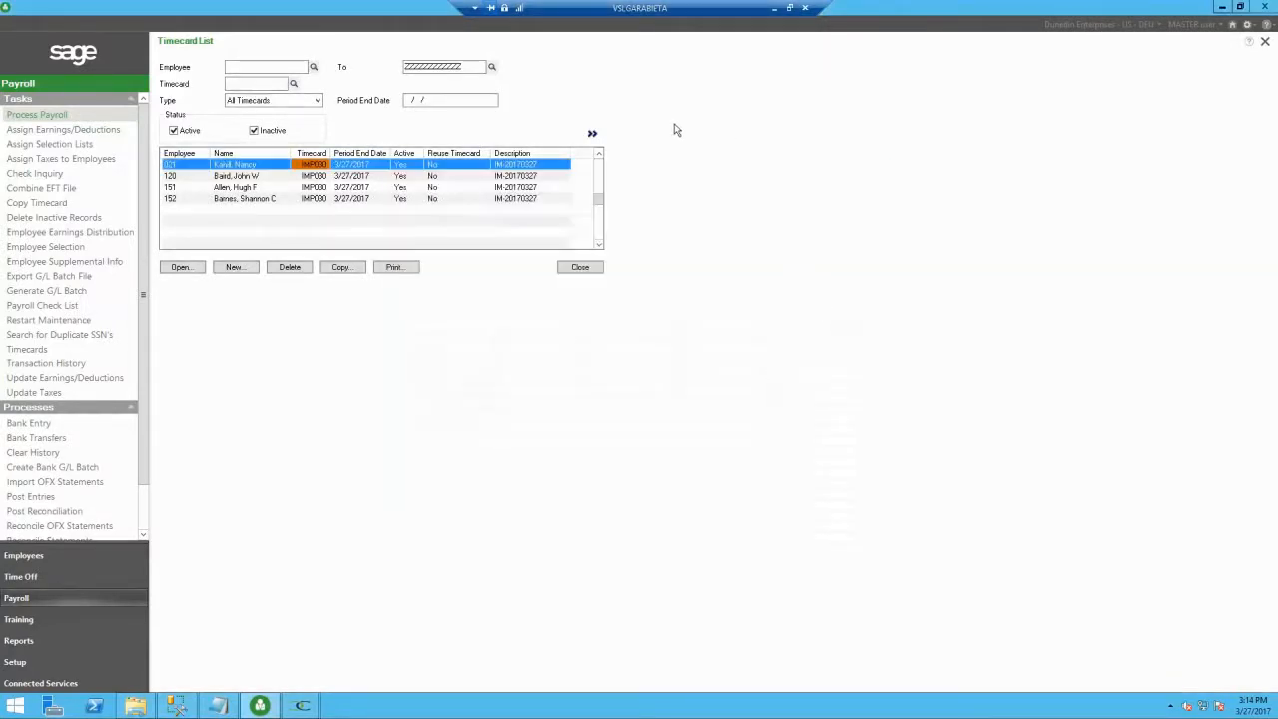